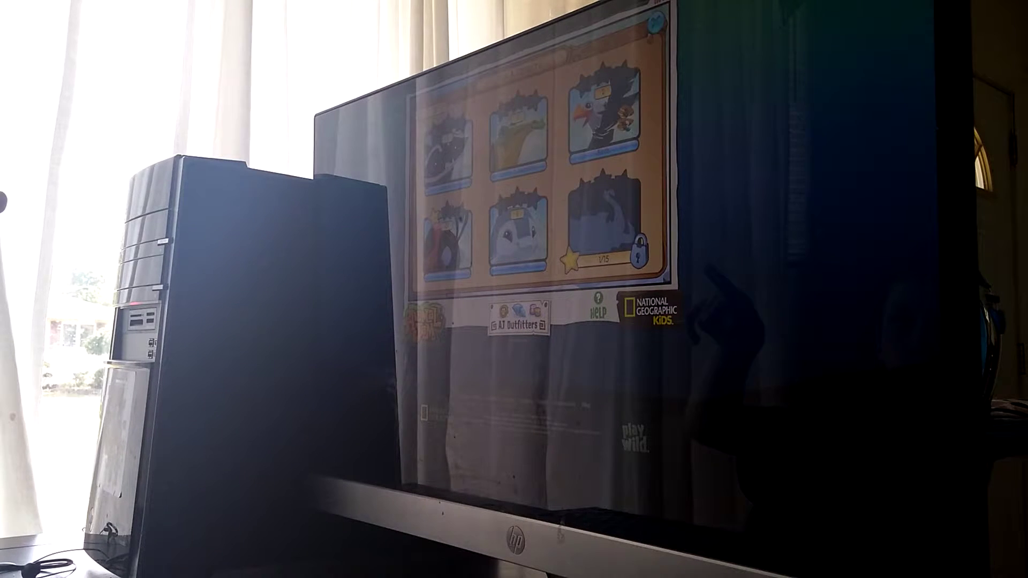
Step: Leave the current card game and launch a fresh Spot On! game to its first round
click(656, 22)
click(492, 211)
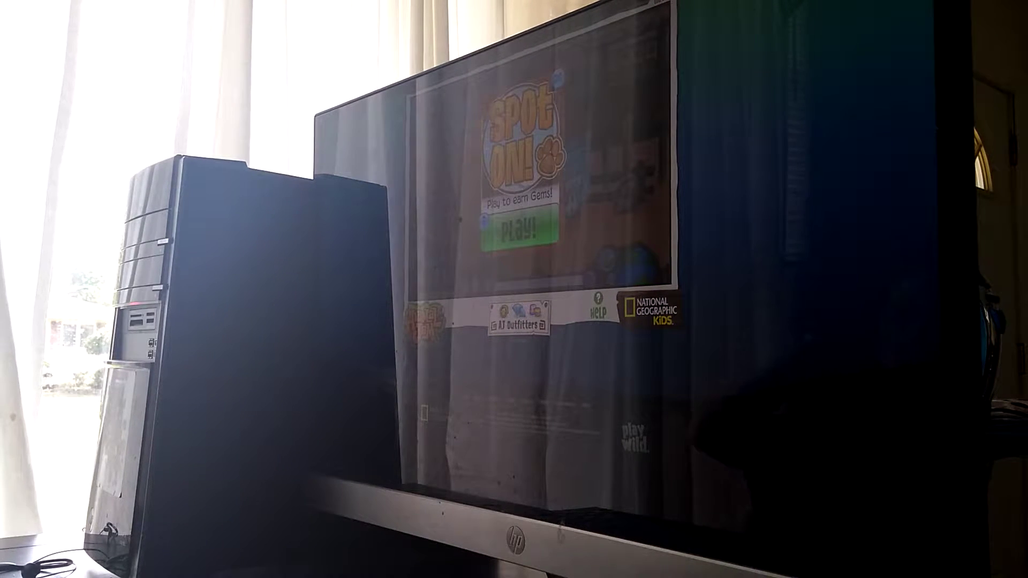
click(520, 227)
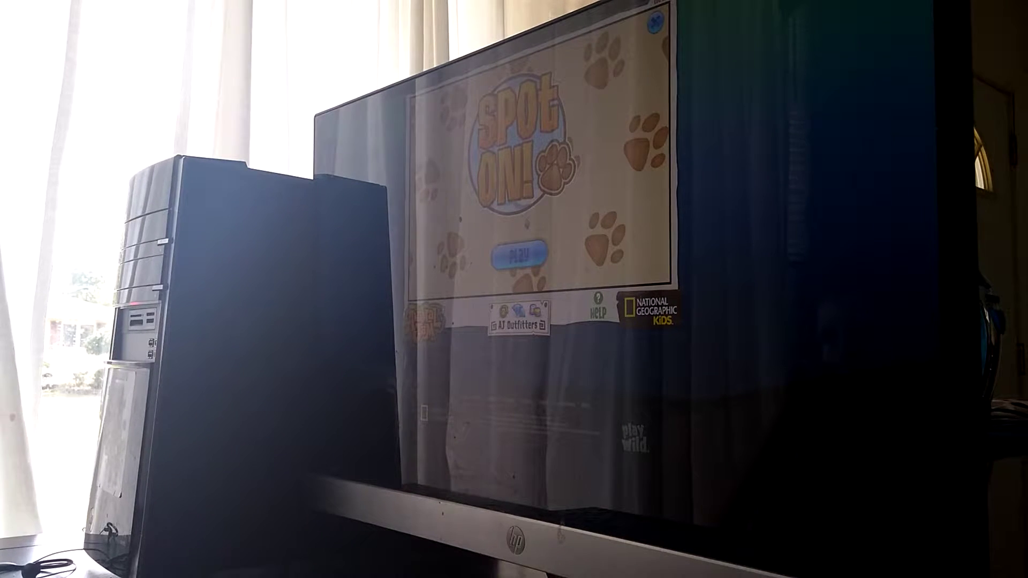
click(520, 255)
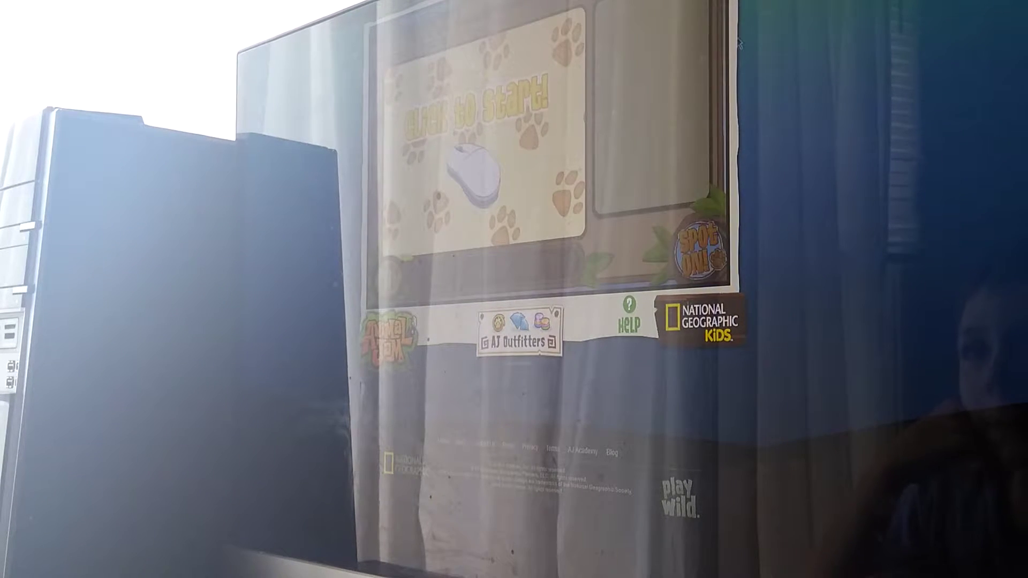
click(514, 161)
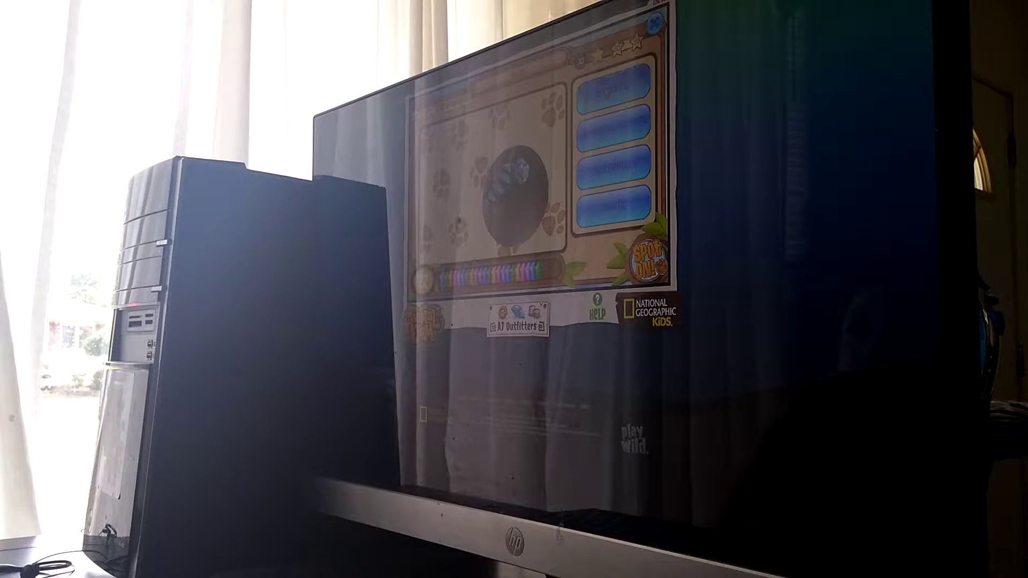
Step: Answer the dragonfly question correctly, miss the Hercules beetle one, then relaunch Spot On!
click(615, 89)
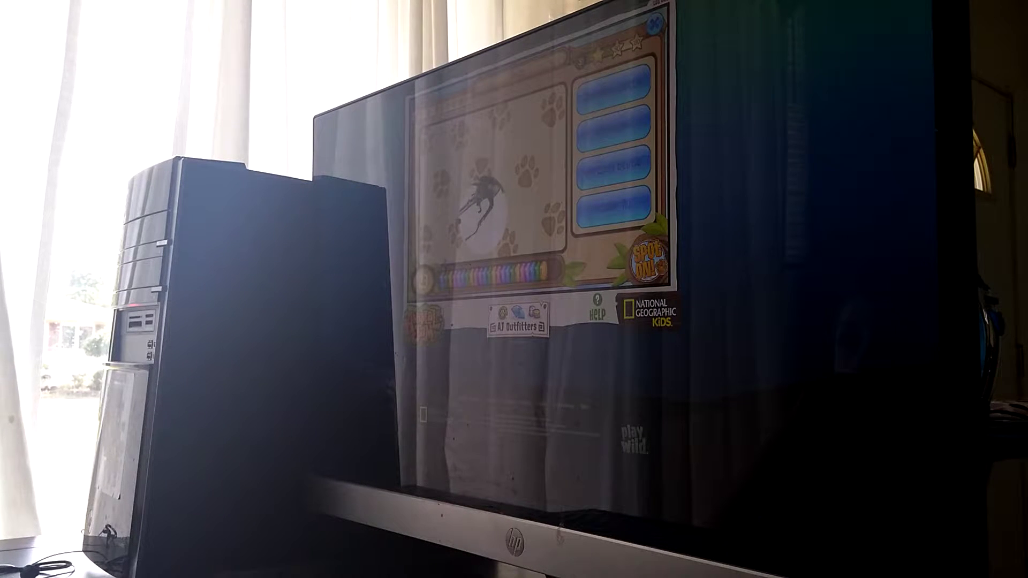
click(615, 87)
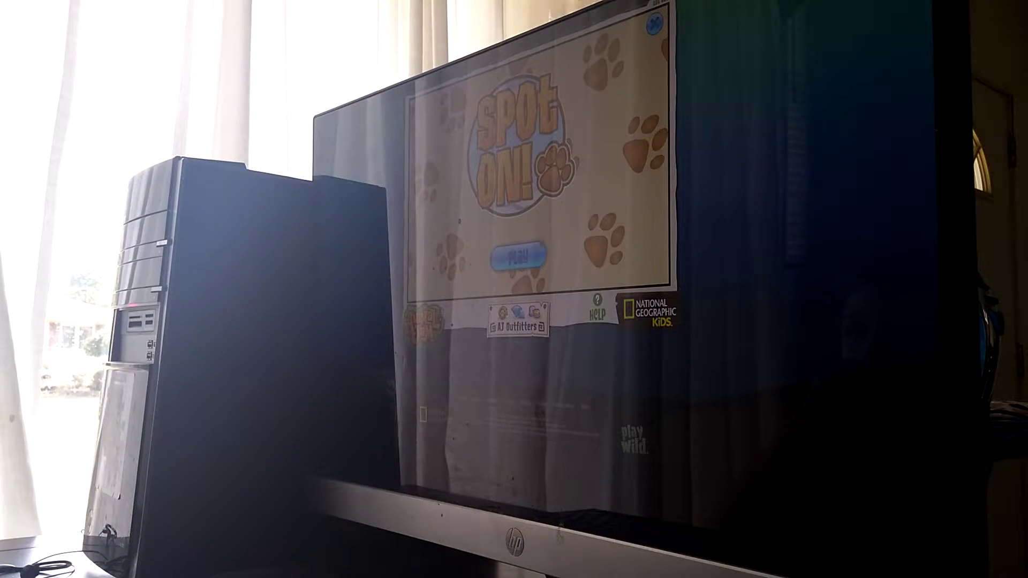
click(519, 256)
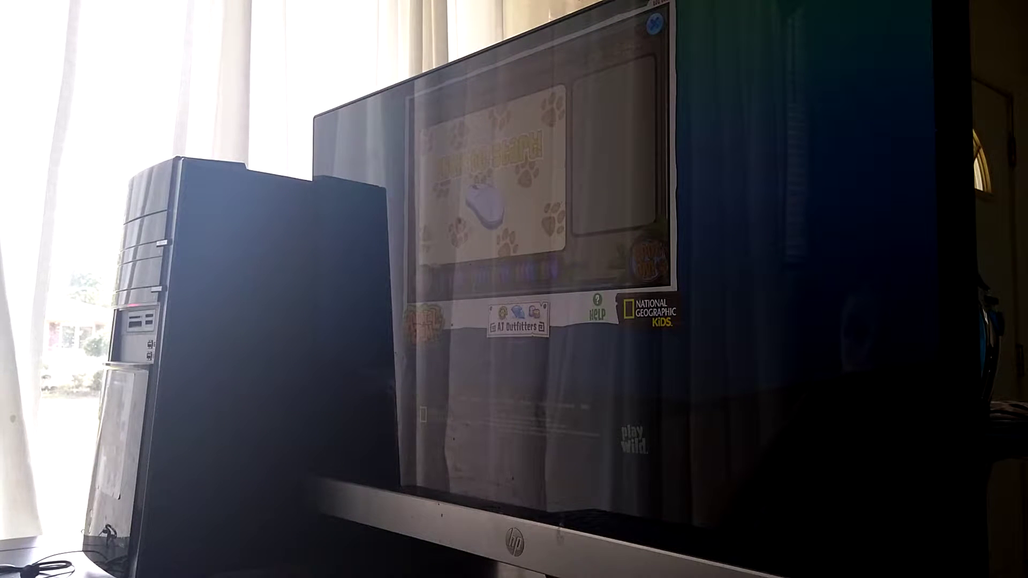
Step: Exit Spot On! by confirming Leave, then bring up the world map
click(655, 23)
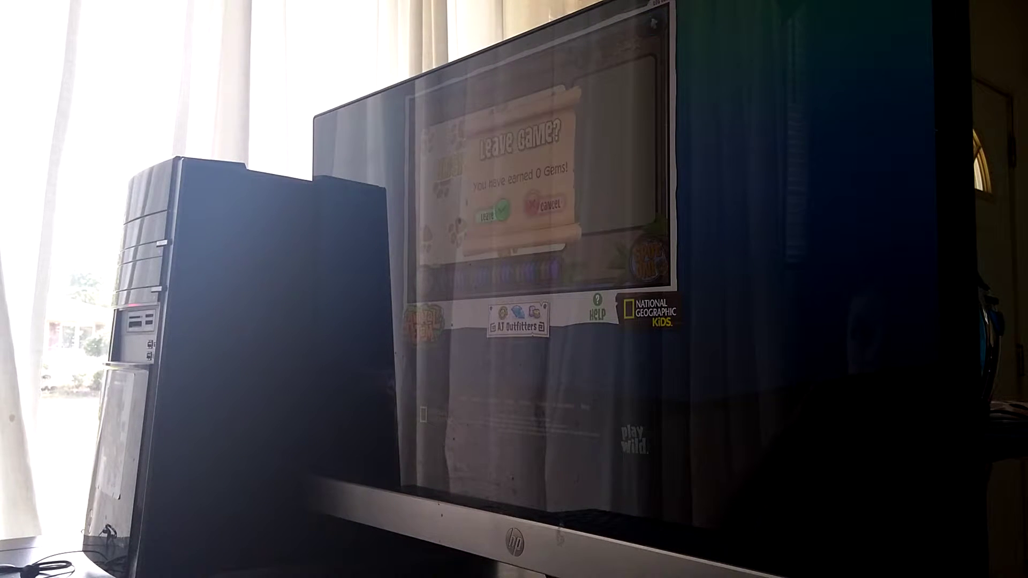
click(492, 212)
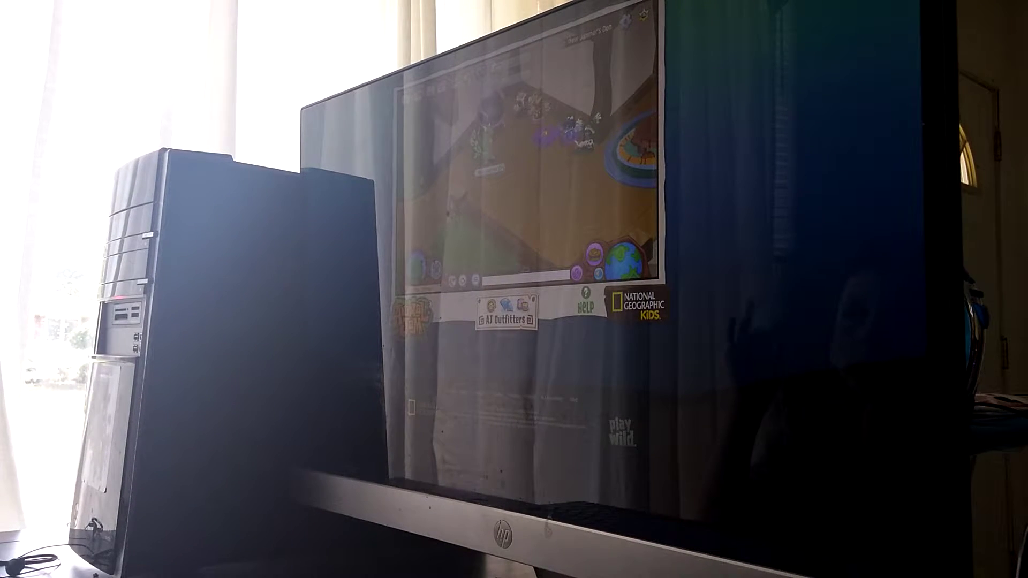
click(624, 261)
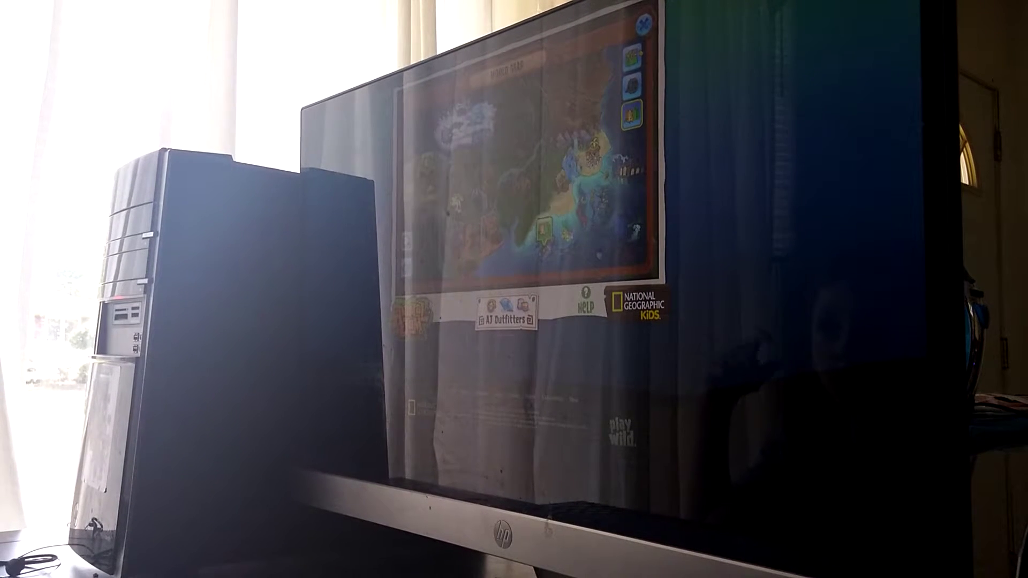
Step: Travel to another land and open the pet's look editor on the Eyes options
click(545, 229)
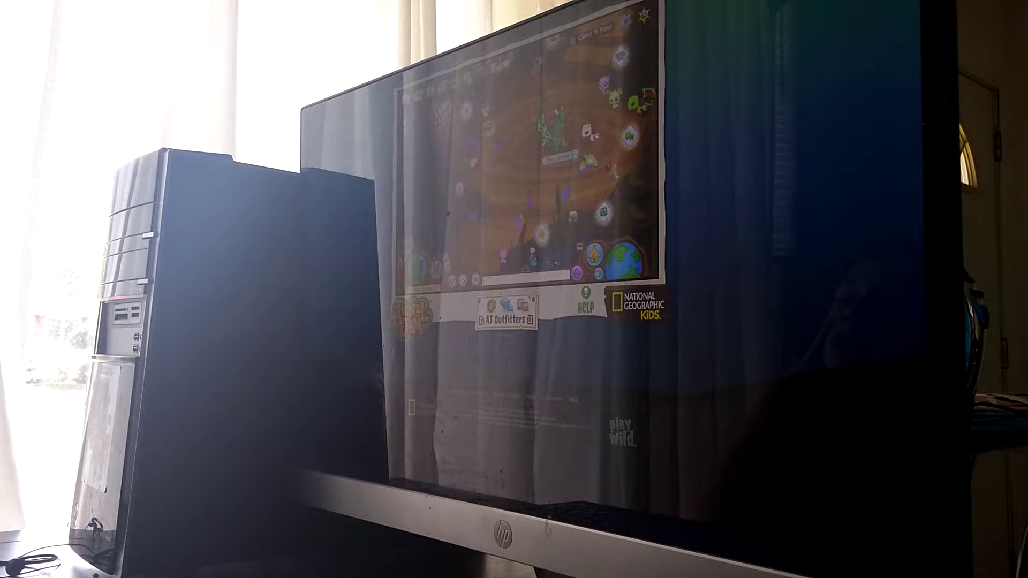
click(594, 254)
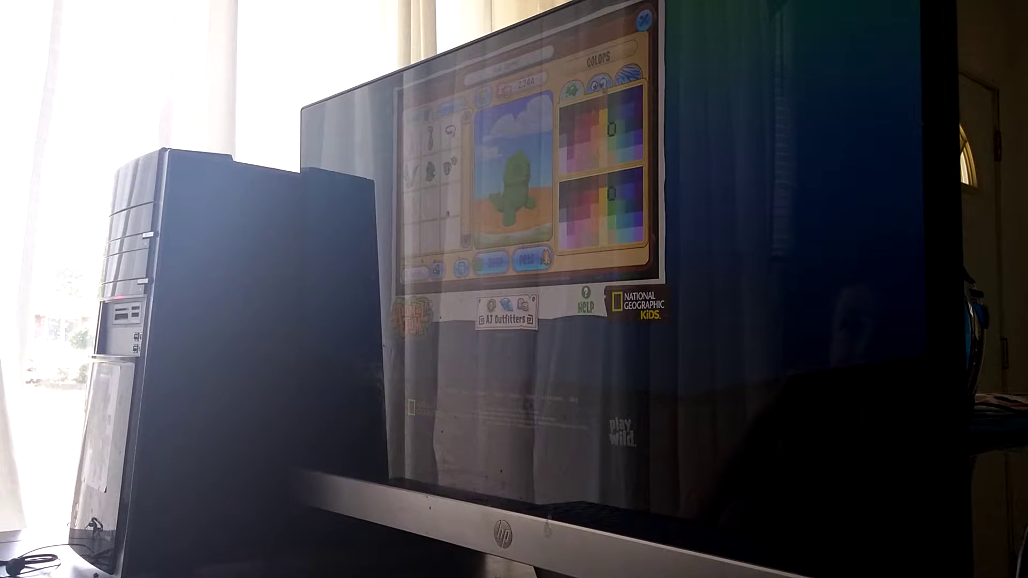
click(599, 81)
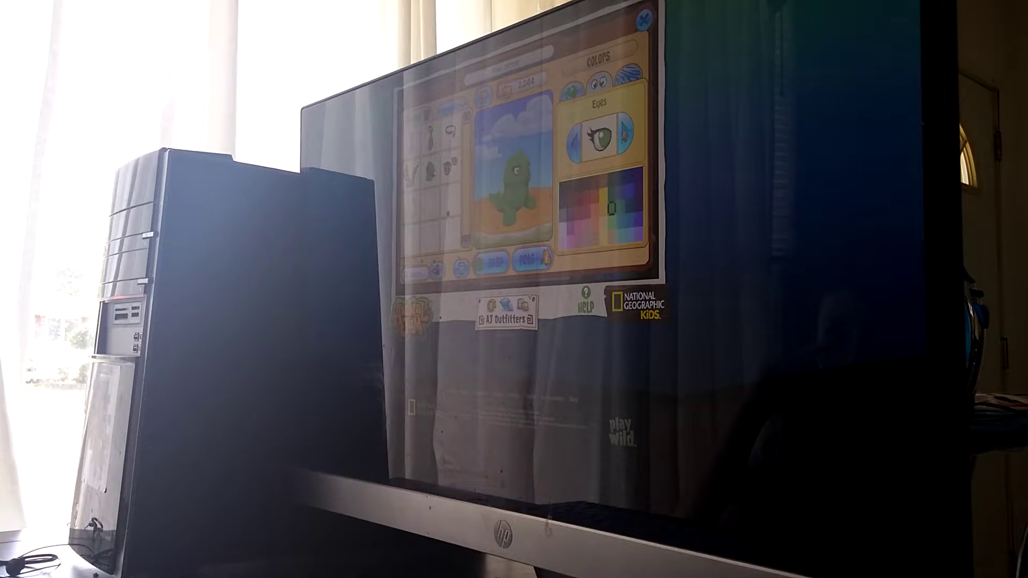
Step: Try two different eye styles and recolour the pet from green to yellow
click(625, 132)
click(624, 135)
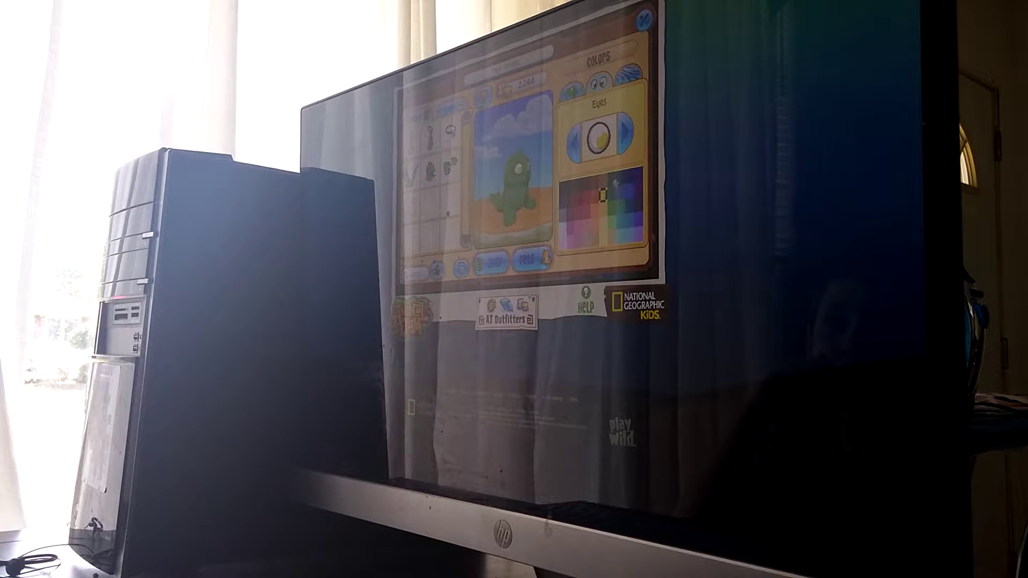
click(572, 91)
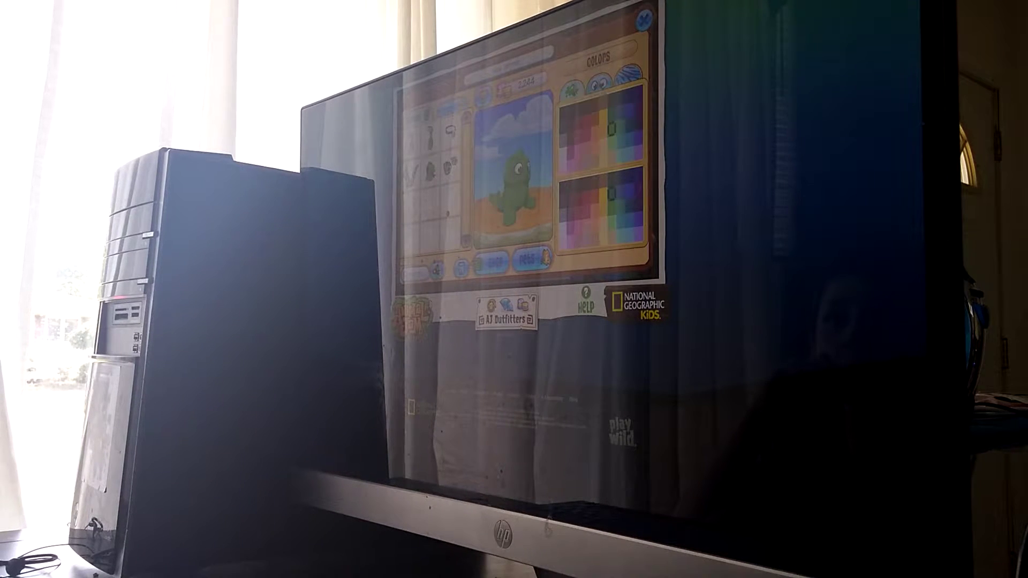
click(603, 117)
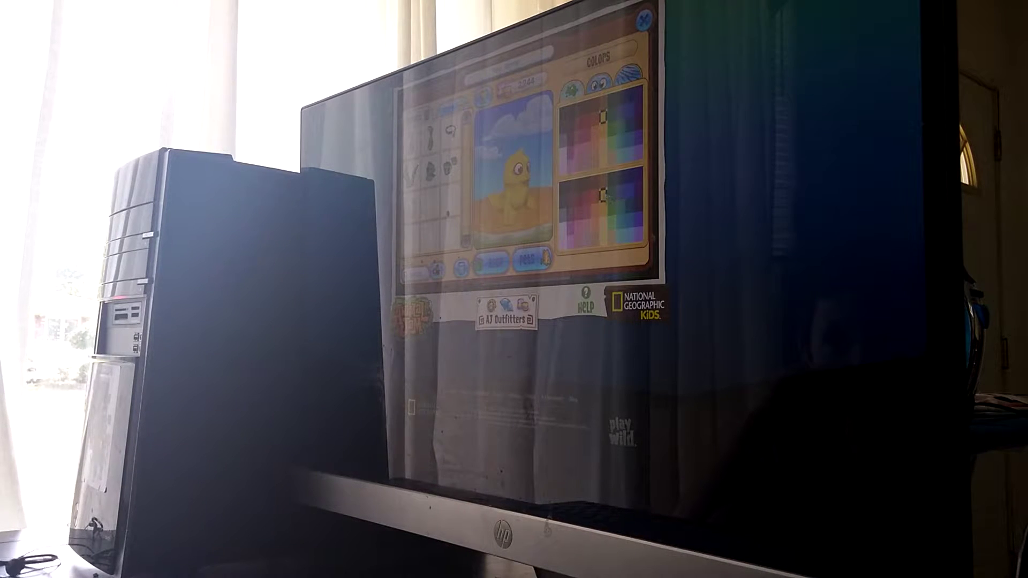
Step: Cycle through coat patterns, ending on the lightning bolt pattern
click(629, 74)
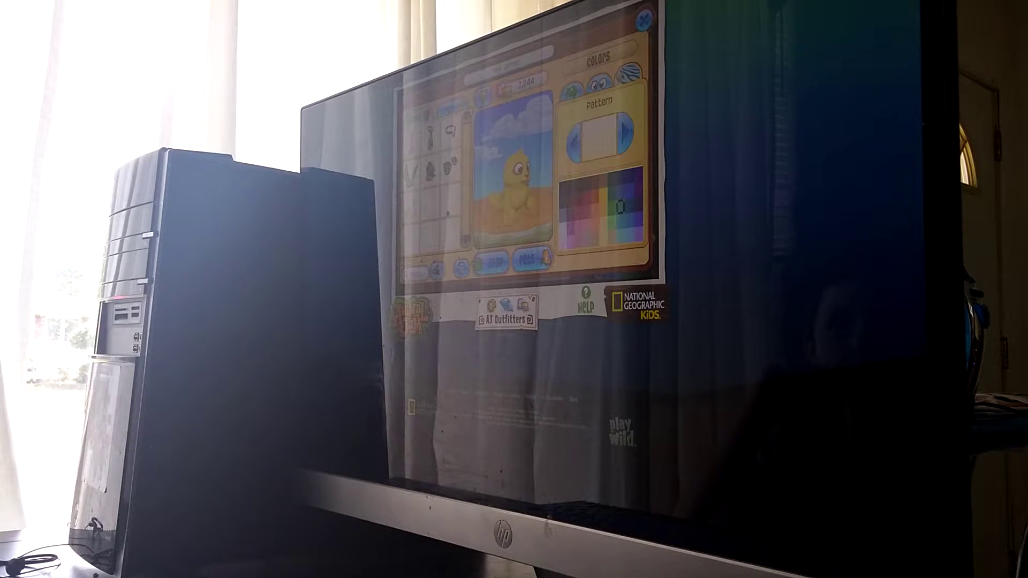
click(625, 131)
click(625, 131)
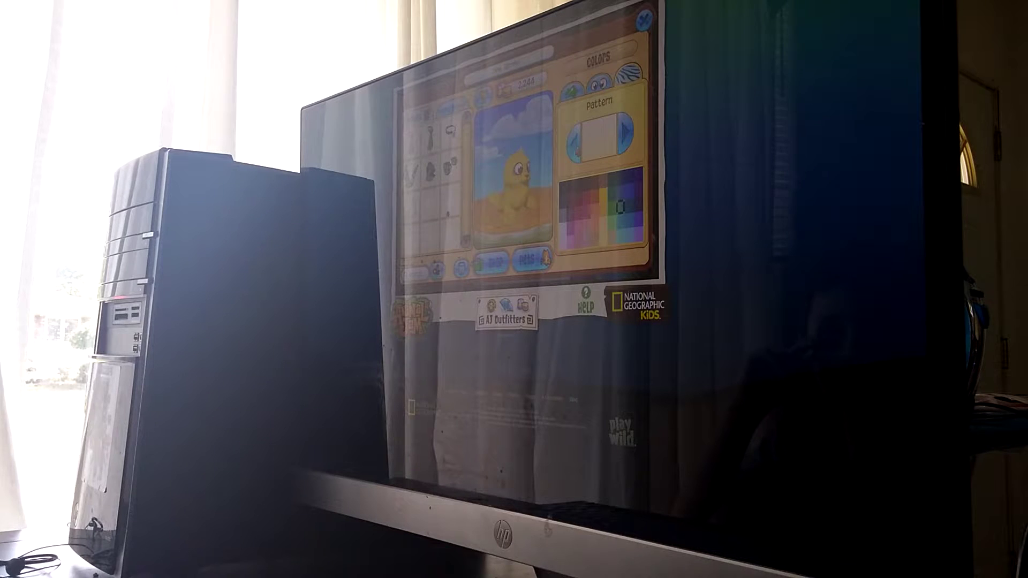
click(625, 132)
click(625, 133)
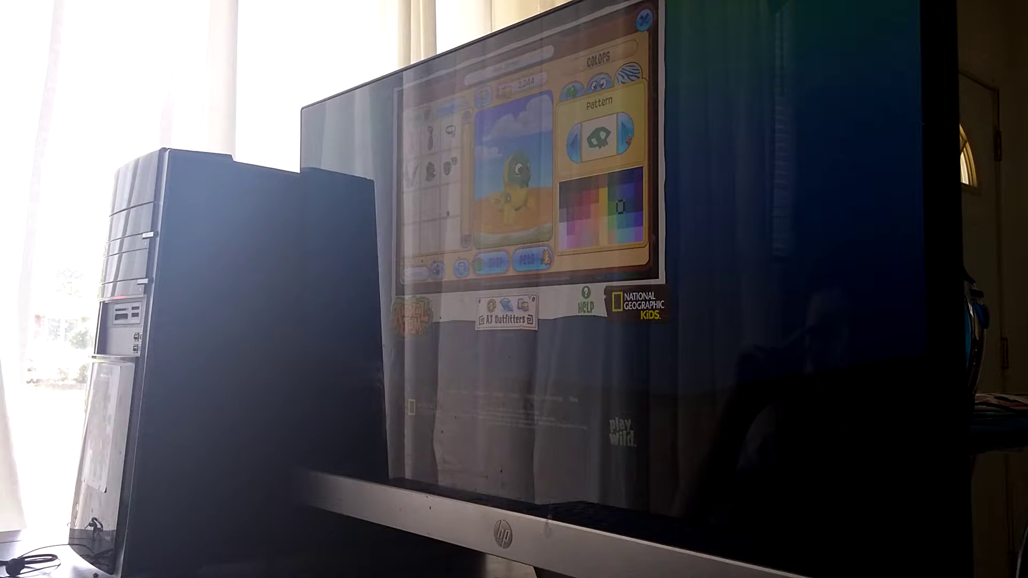
click(575, 148)
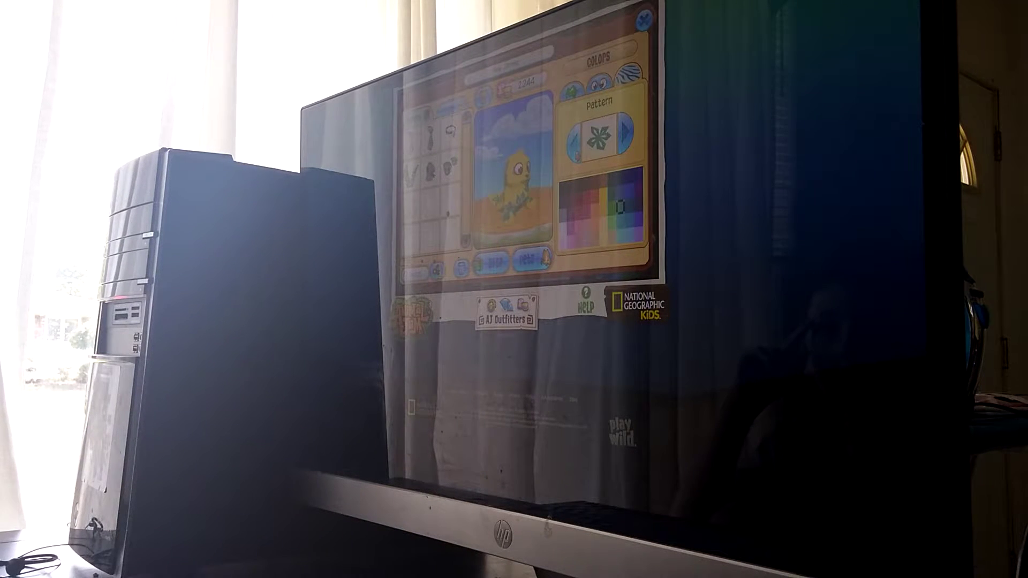
click(626, 132)
click(625, 131)
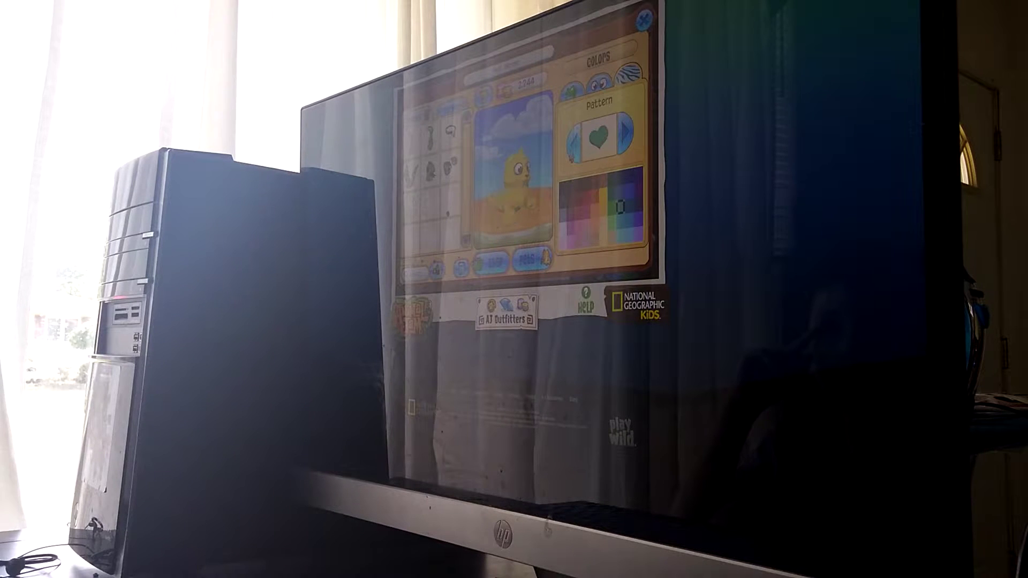
click(625, 131)
click(625, 130)
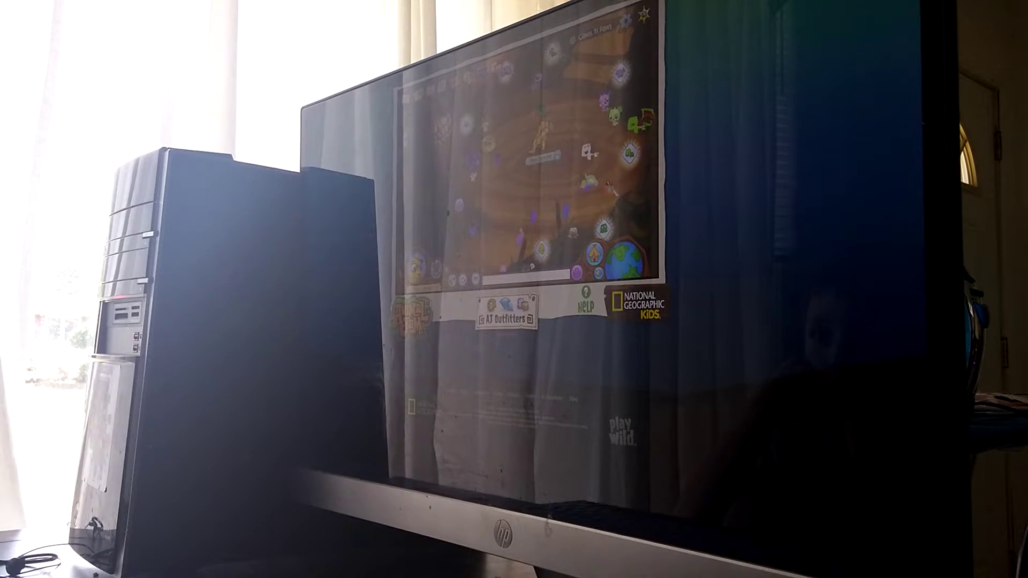
Step: Open the clothing store and preview the Cheese Hat on the yellow pet
click(610, 190)
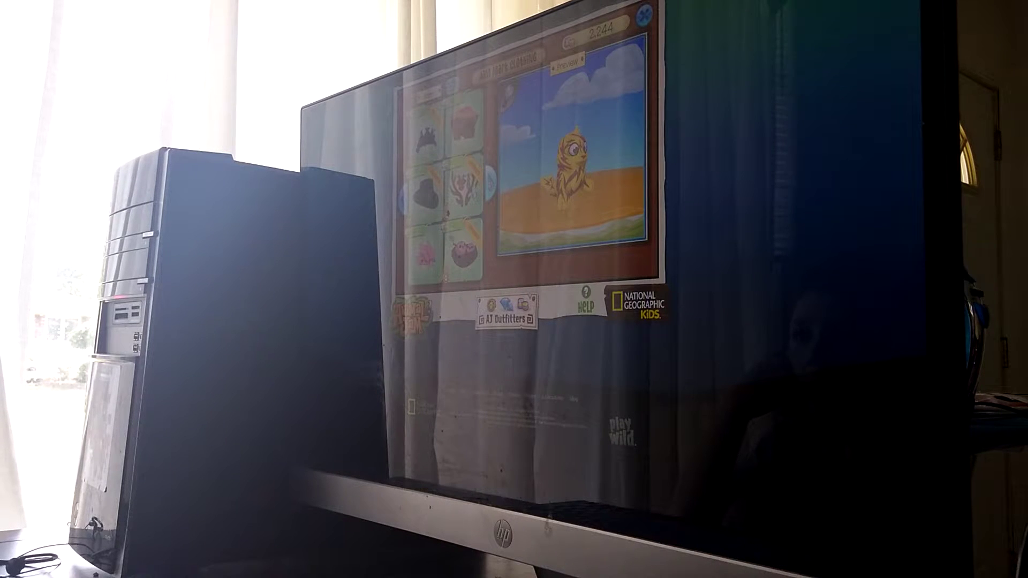
click(464, 121)
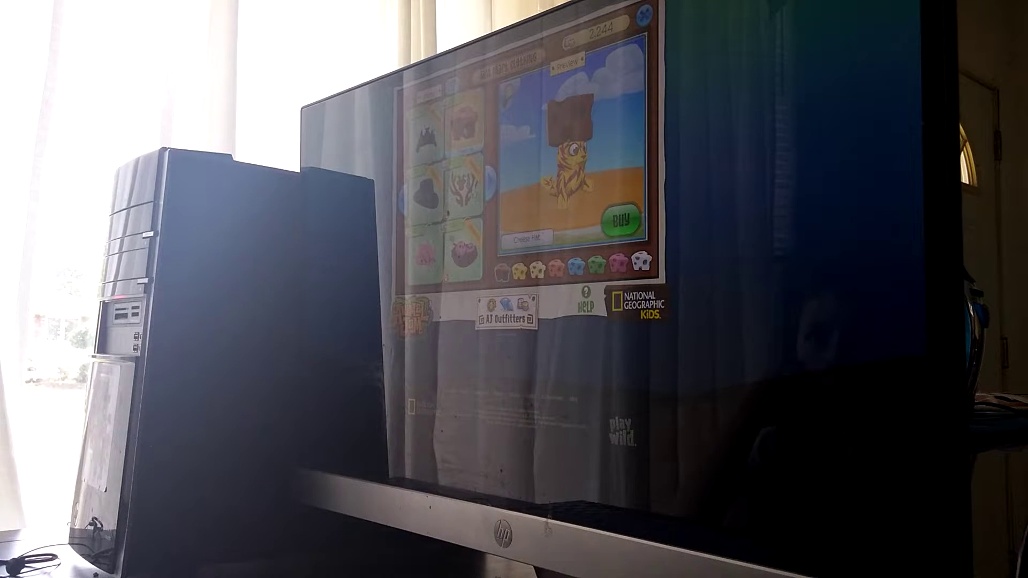
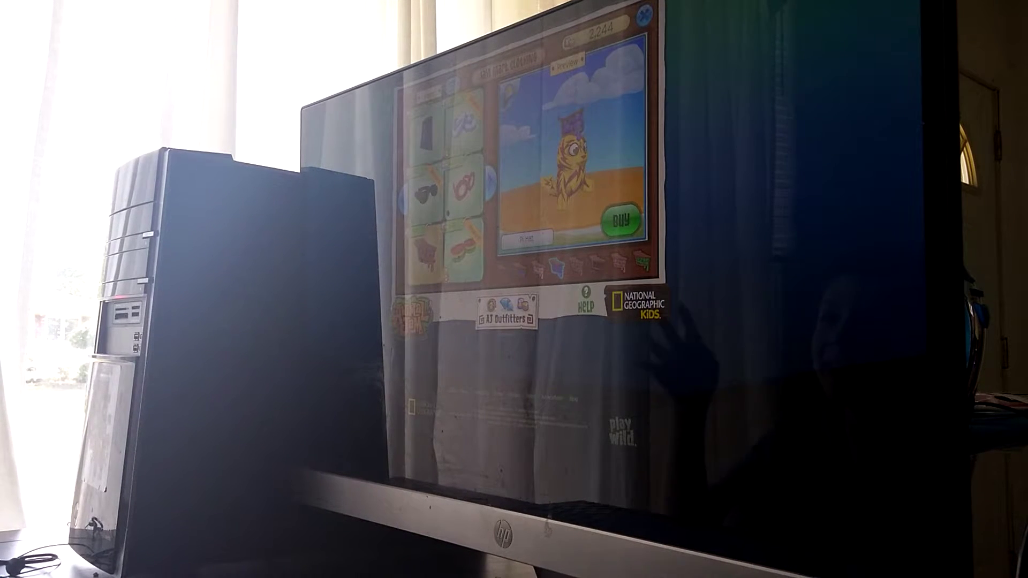
Step: Page forward through three pages of the clothing shop
click(488, 184)
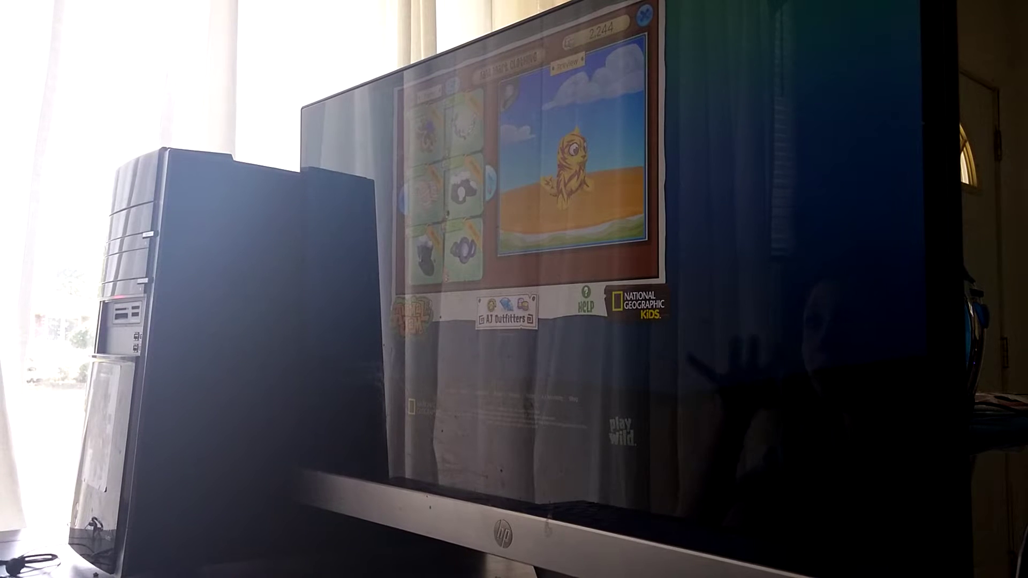
click(490, 183)
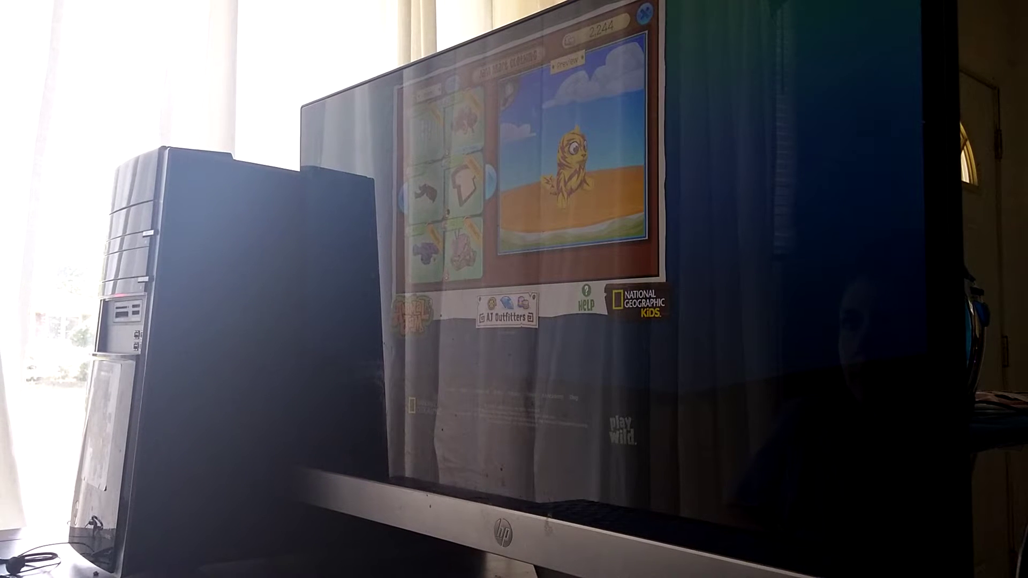
click(489, 183)
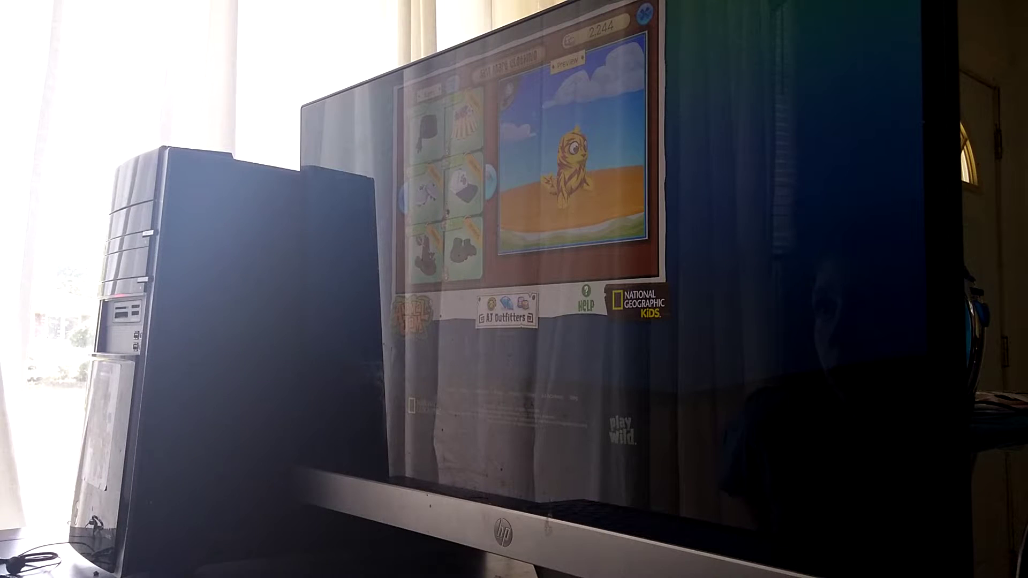
Step: Preview the fez in dark and reddish-brown, then remove it
click(426, 128)
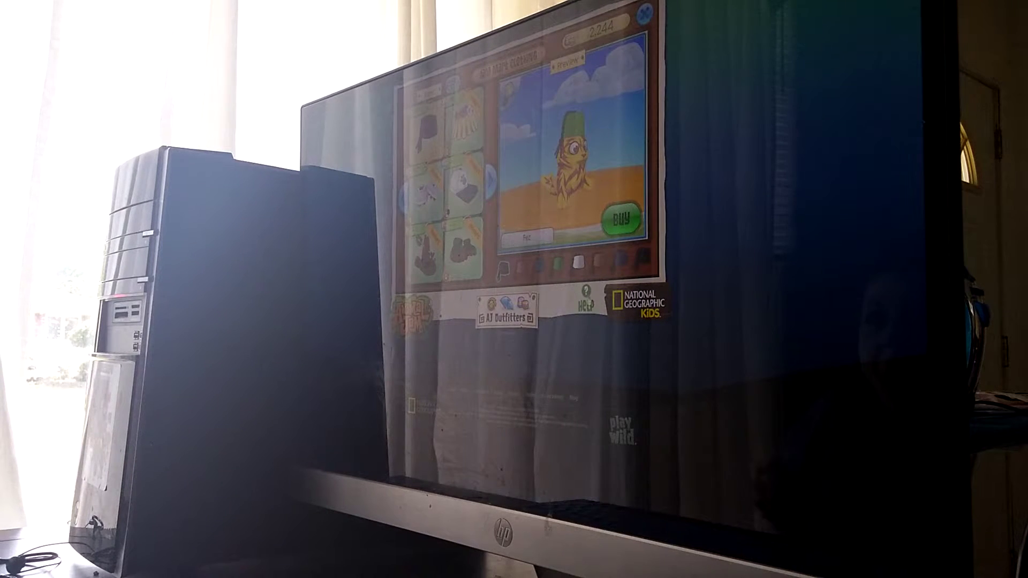
click(538, 265)
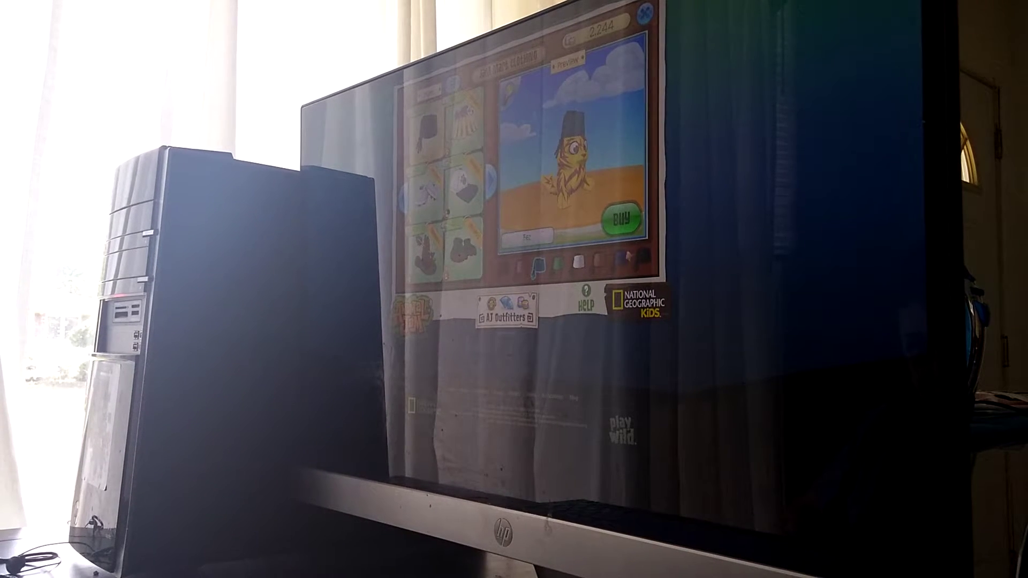
click(597, 259)
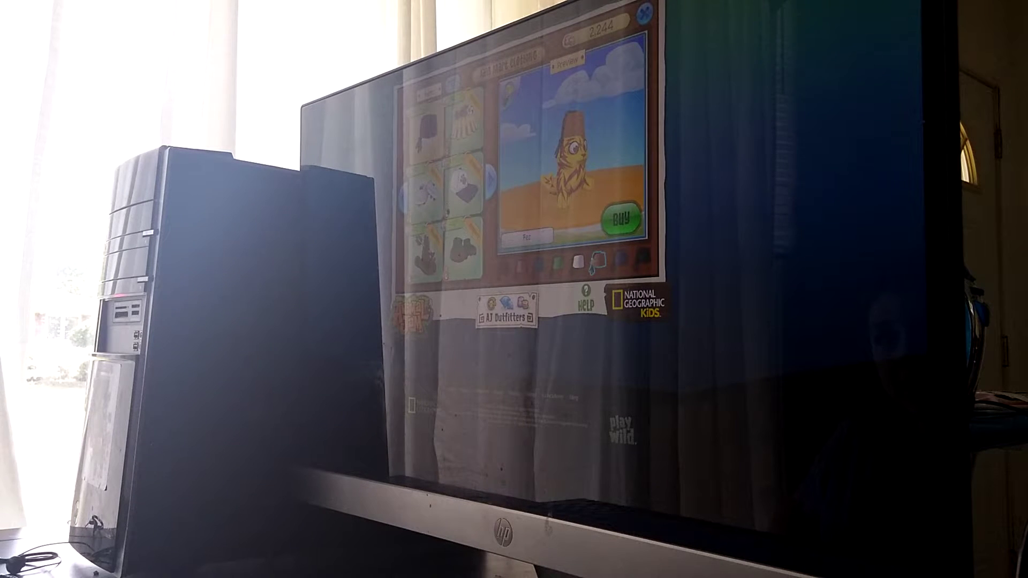
click(426, 128)
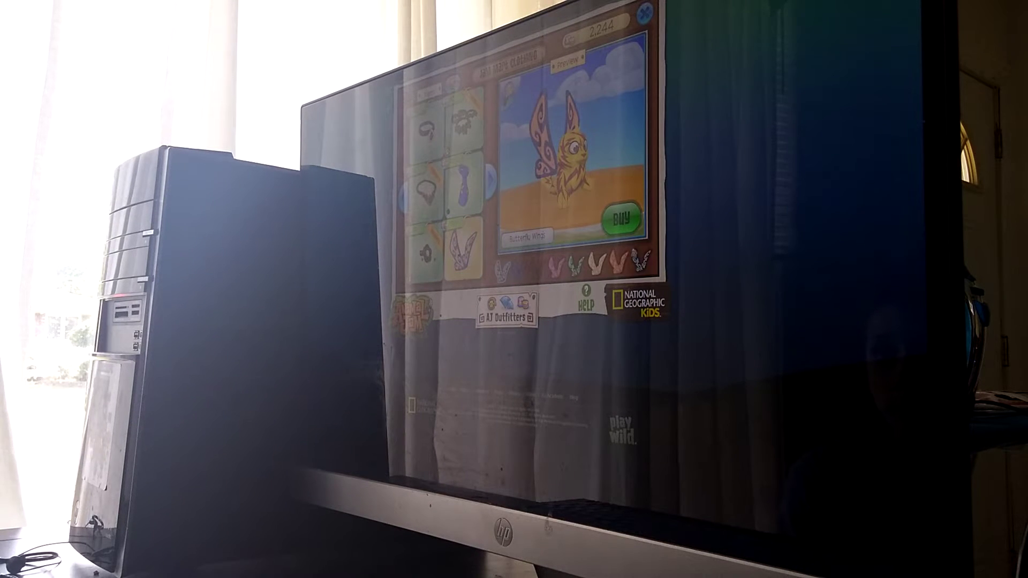
Step: Compare pale yellow, black-and-white, dark brown and pink wings, then buy the cream wings
click(597, 261)
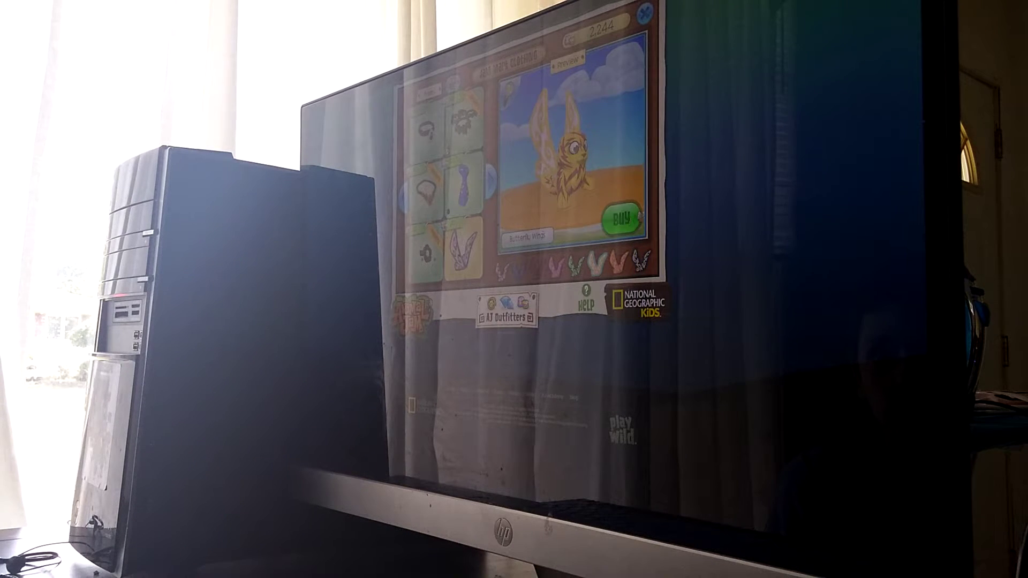
click(642, 258)
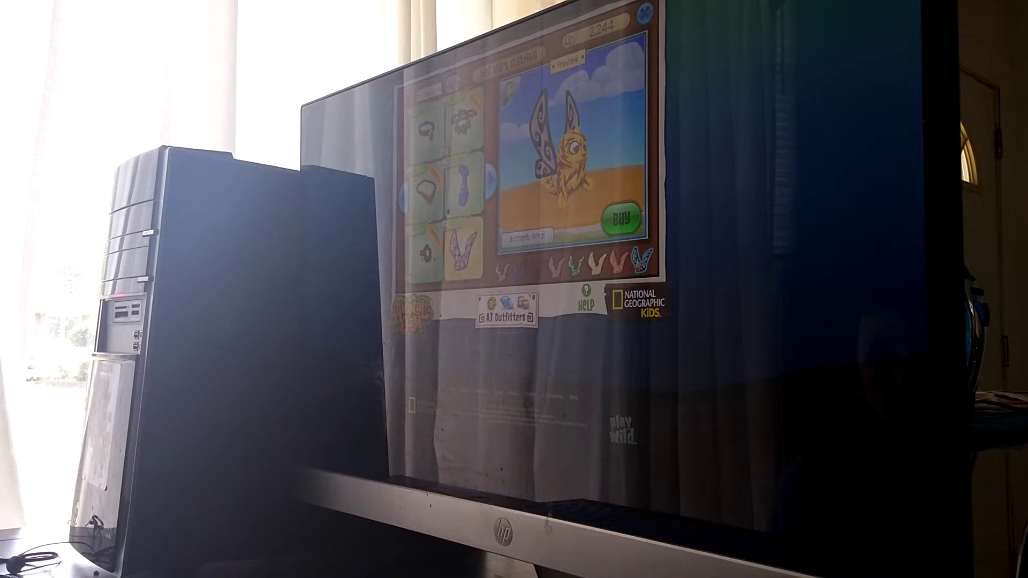
click(537, 267)
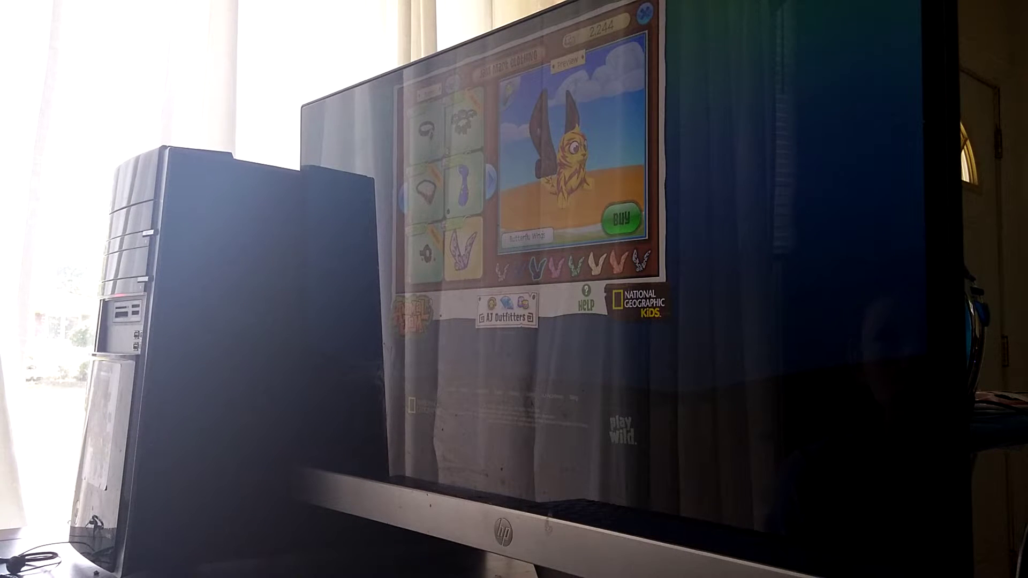
click(556, 265)
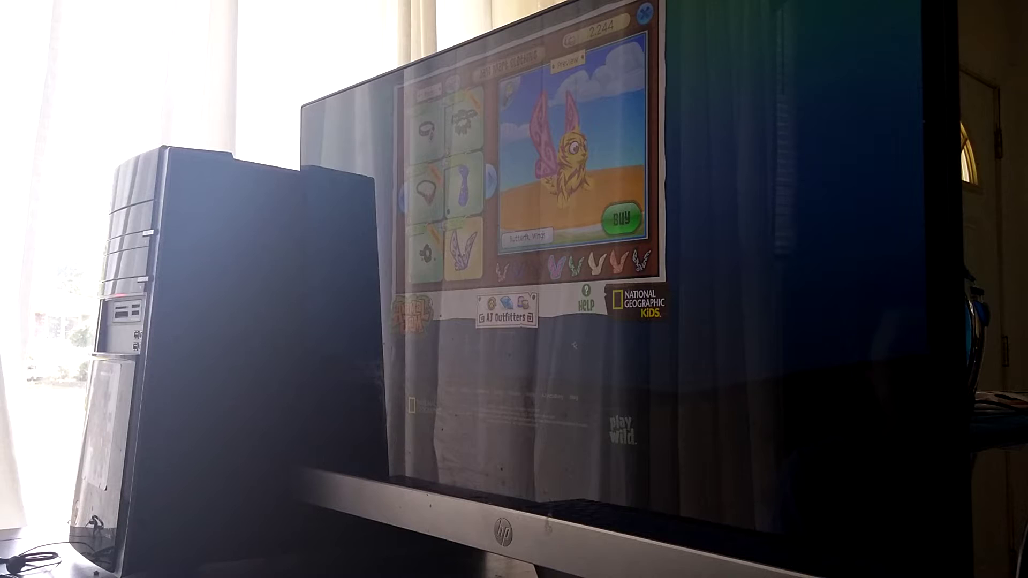
click(596, 263)
click(624, 219)
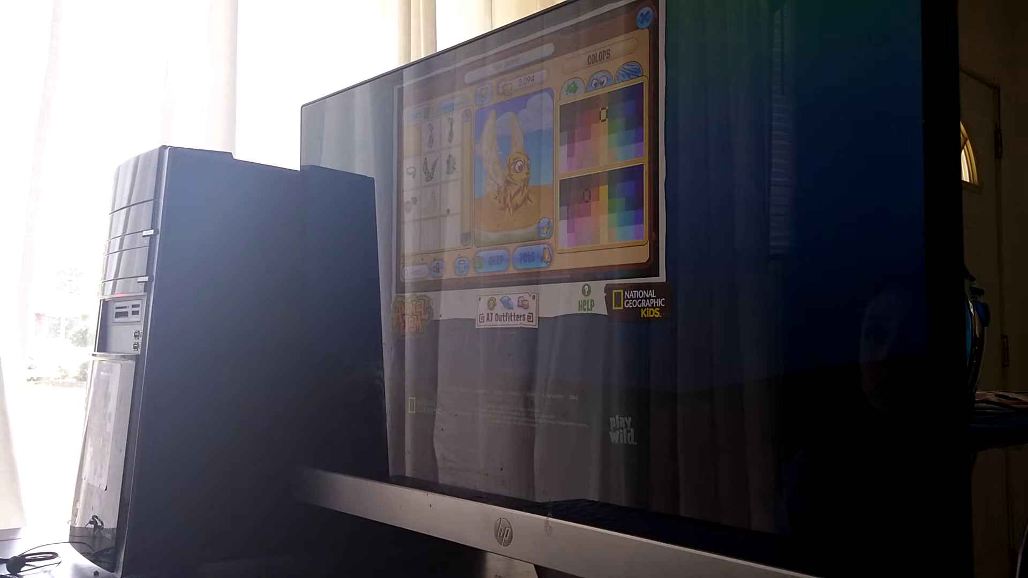
Step: Make the avatar white and cycle the fur patterns to the swirl
click(563, 152)
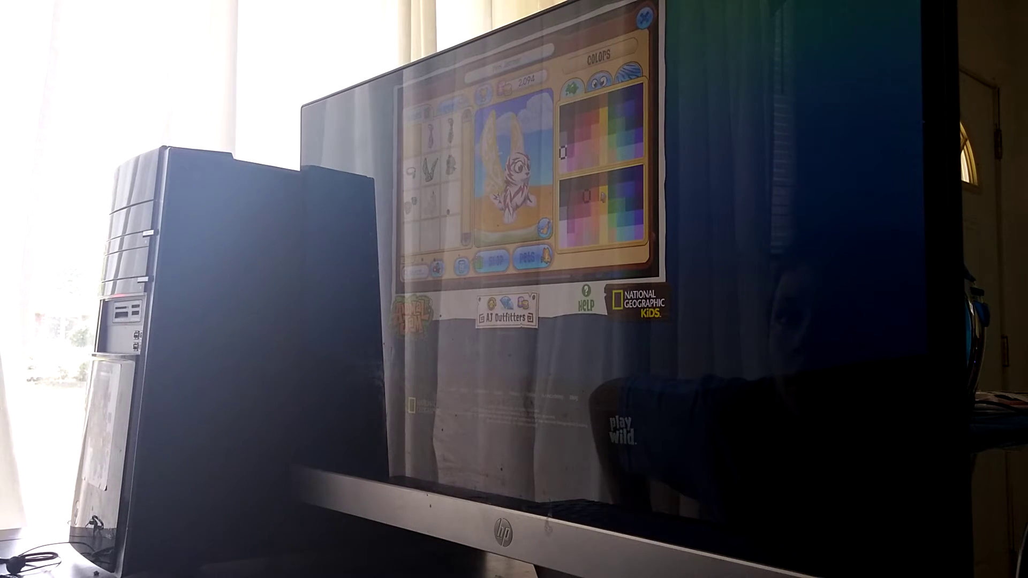
click(603, 193)
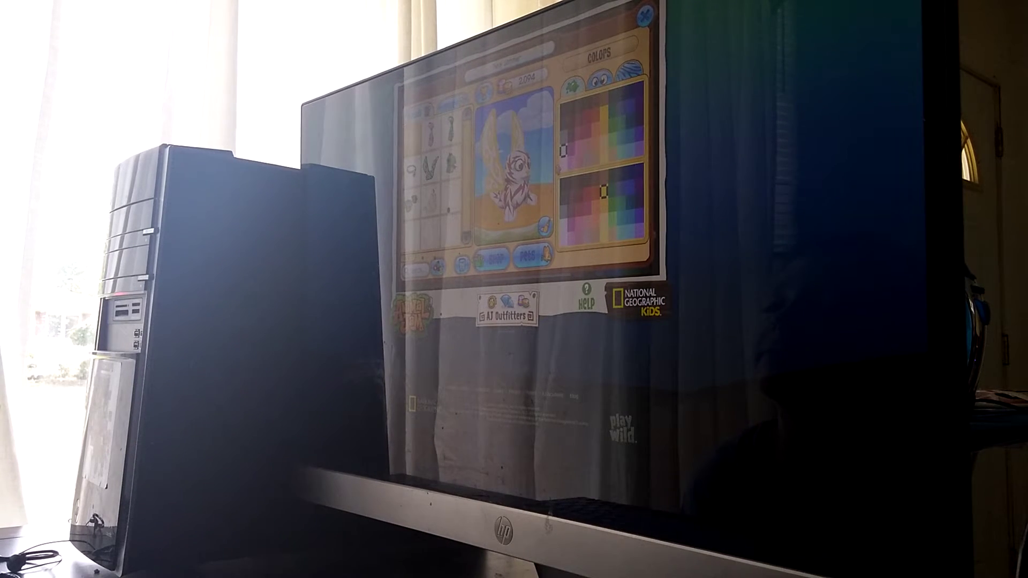
click(629, 70)
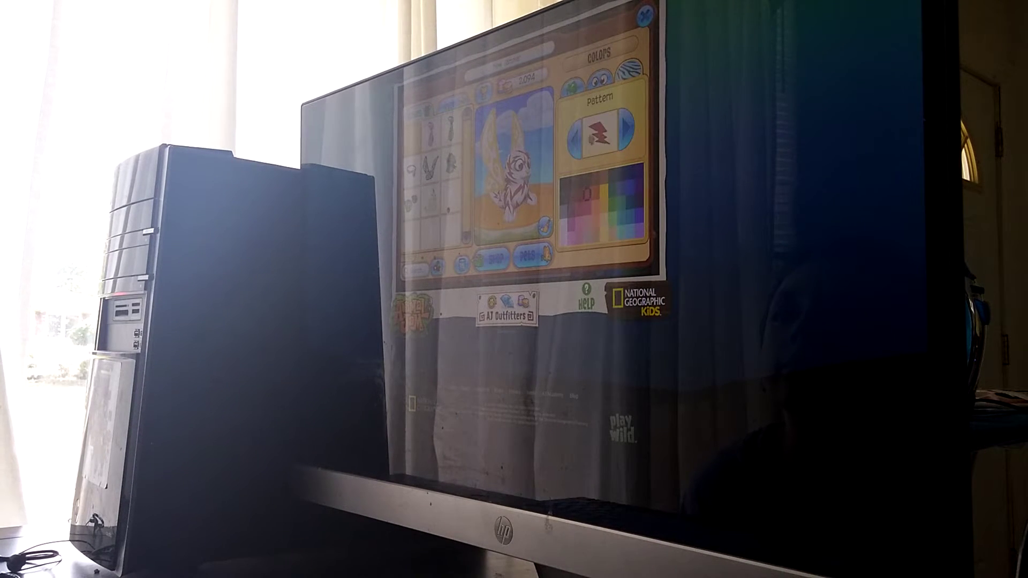
click(626, 127)
click(626, 127)
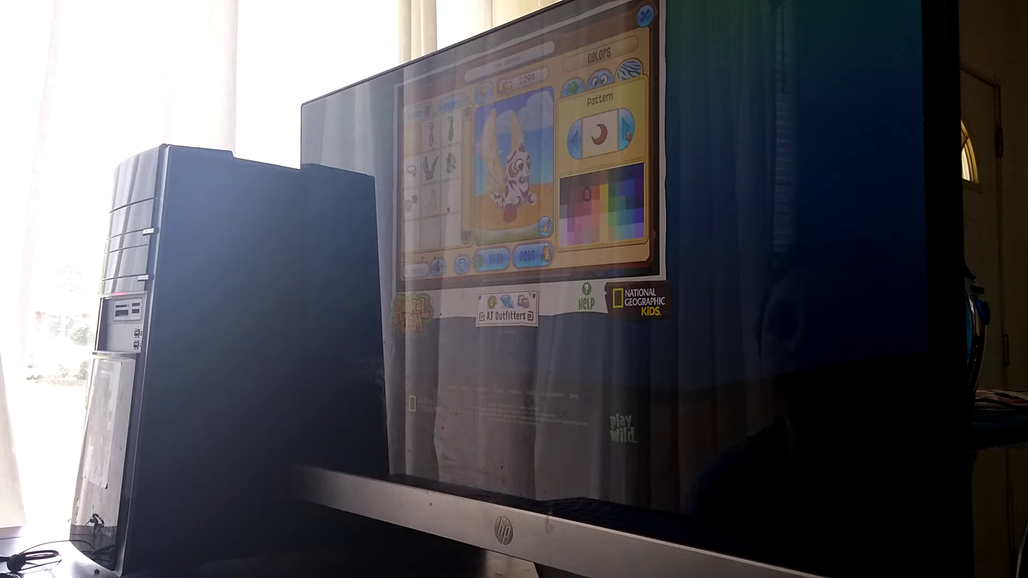
click(626, 127)
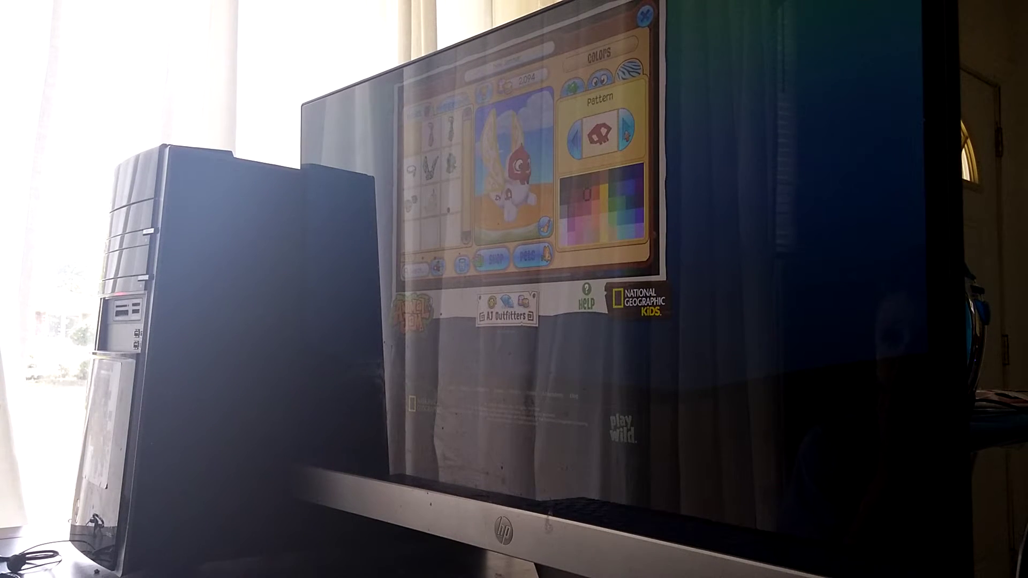
click(626, 128)
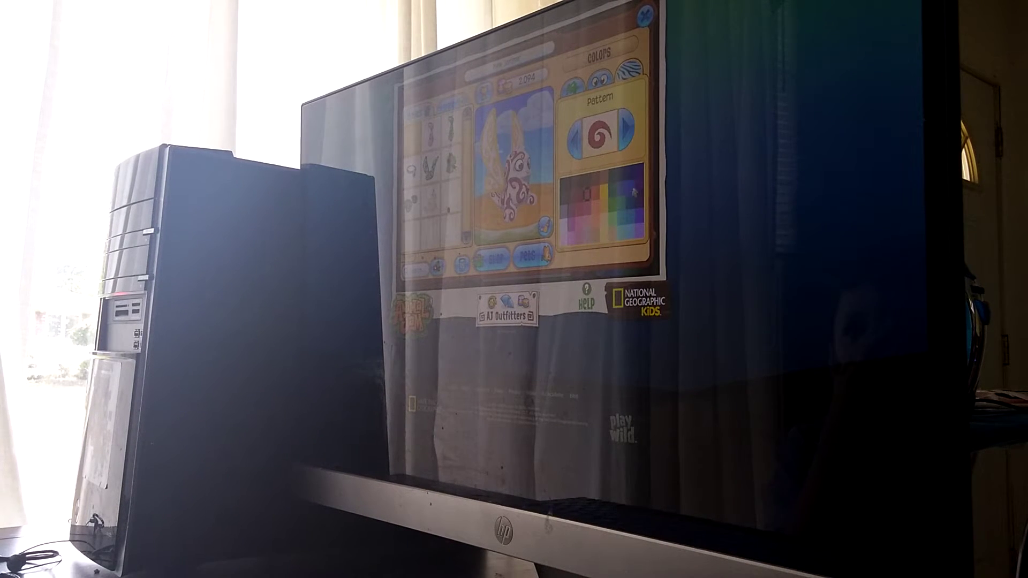
Step: Colour the swirl pattern pale yellow after trying yellow and dark green
click(603, 190)
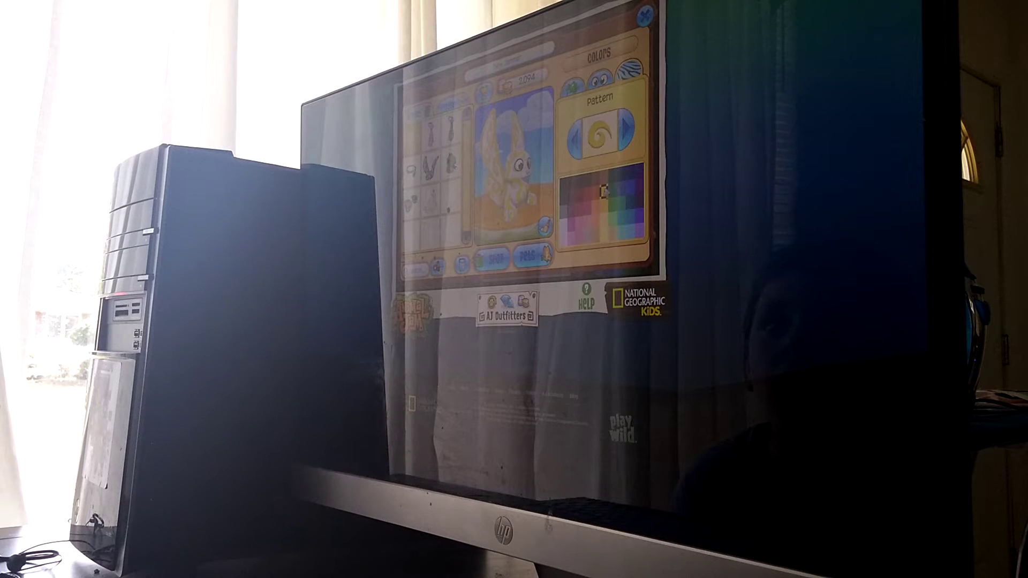
click(611, 206)
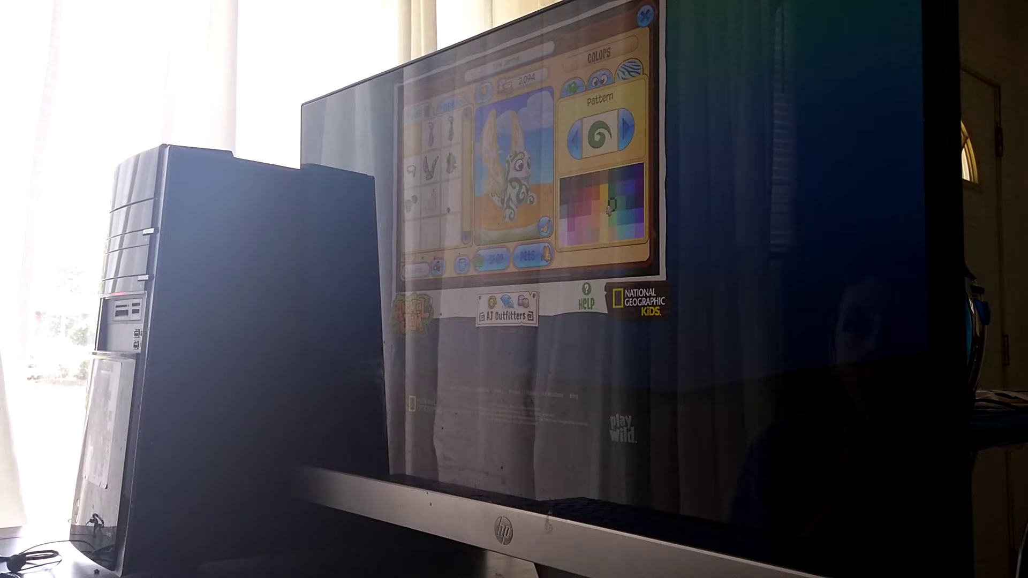
click(605, 208)
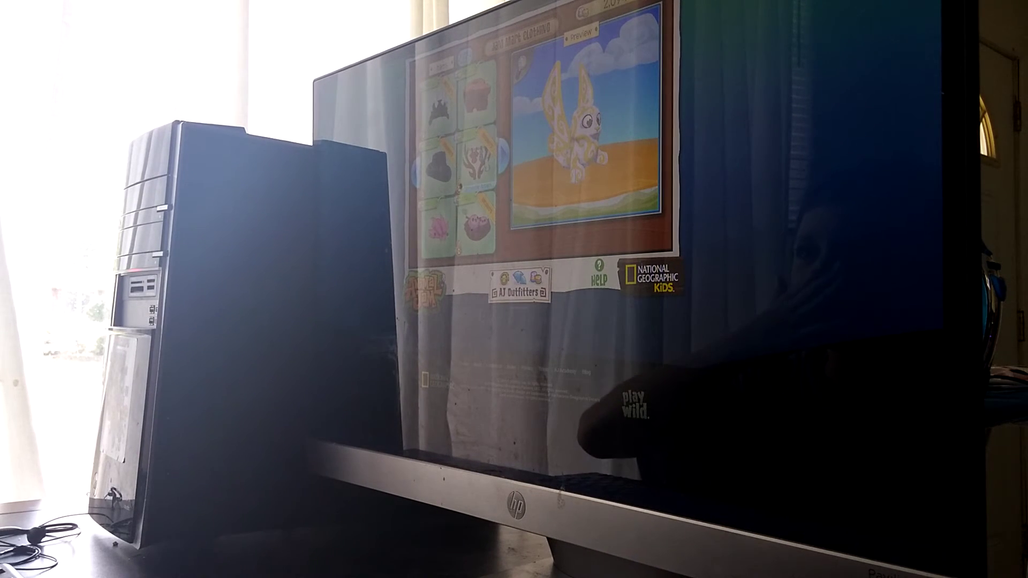
Step: Show another shop page and preview the tiara on the avatar
click(503, 154)
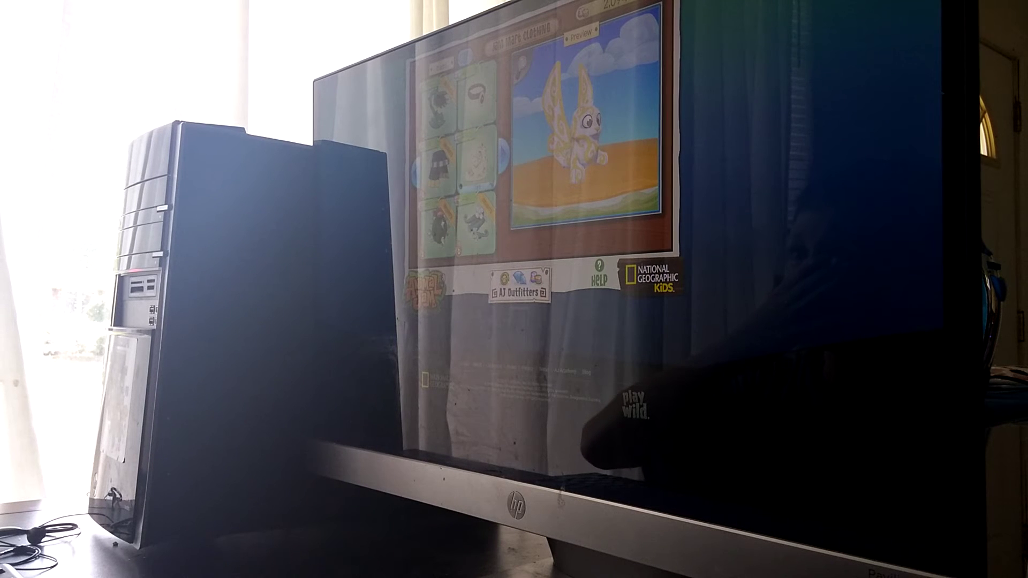
click(478, 160)
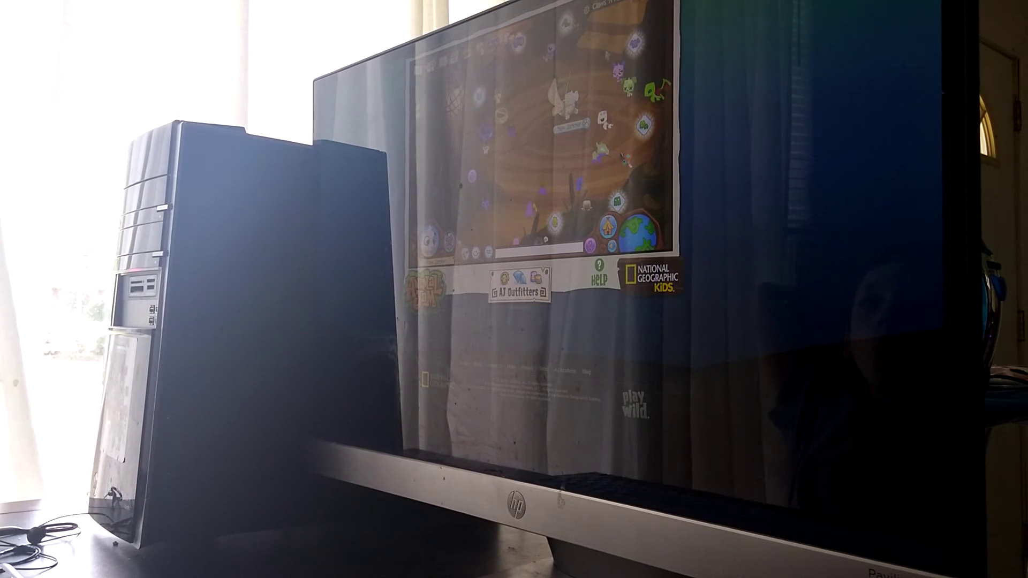
Step: Choose a pet to adopt and make its main colour white
click(624, 161)
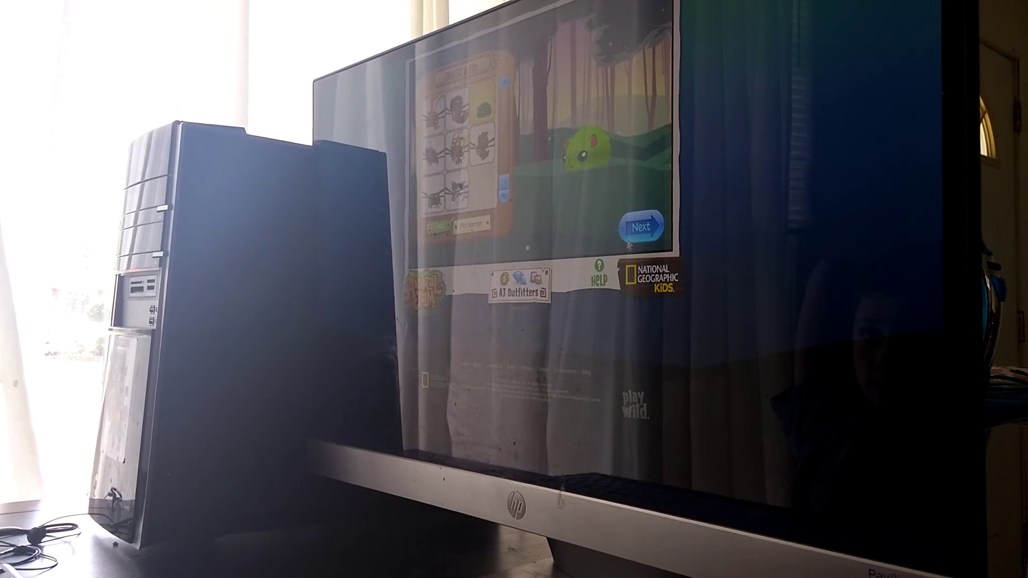
click(640, 227)
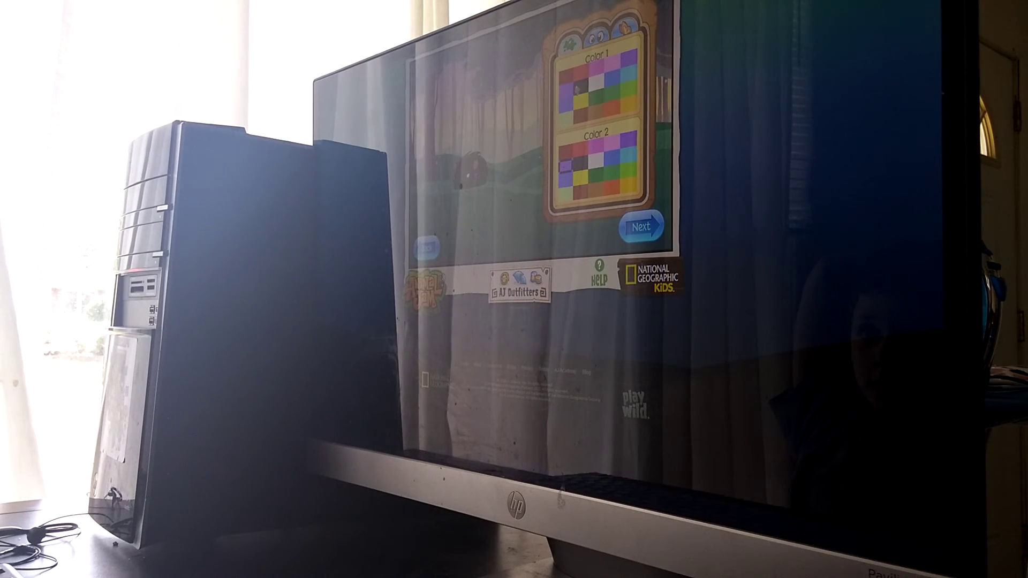
click(596, 68)
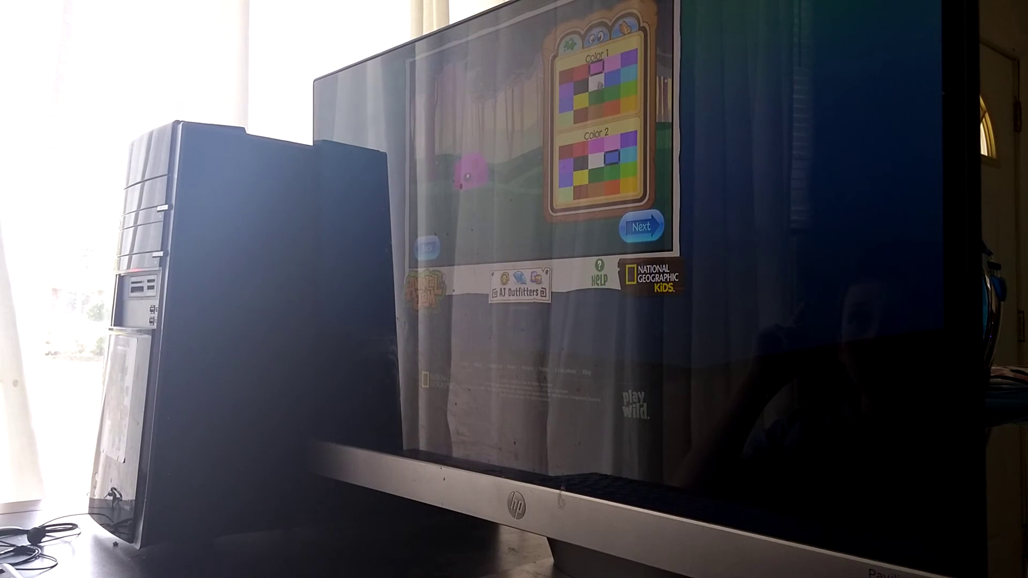
click(598, 83)
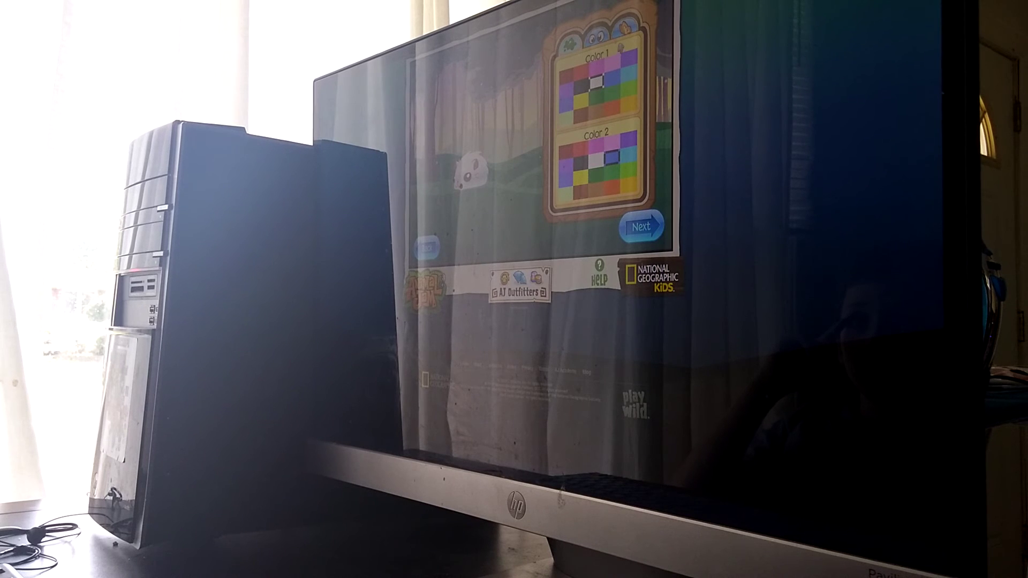
Step: Give the pet a pointier nose
click(597, 36)
click(622, 25)
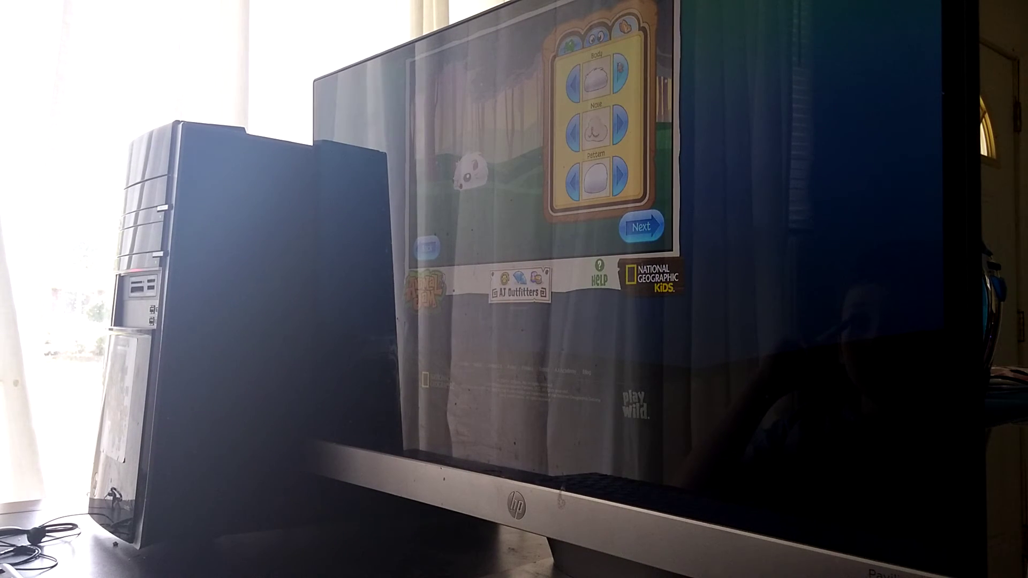
click(620, 124)
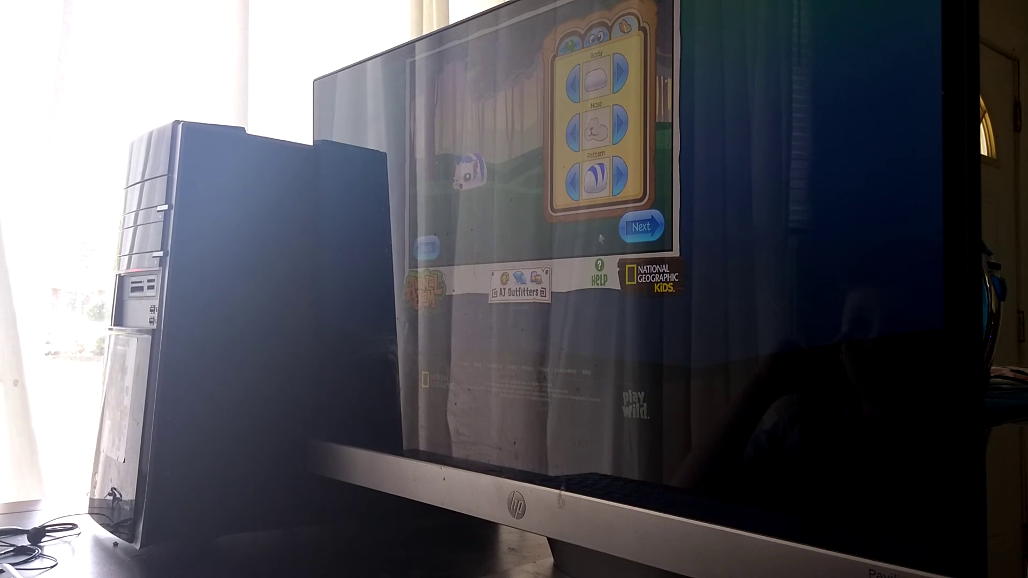
Step: Make the pet's markings dark grey and change their pattern
click(625, 28)
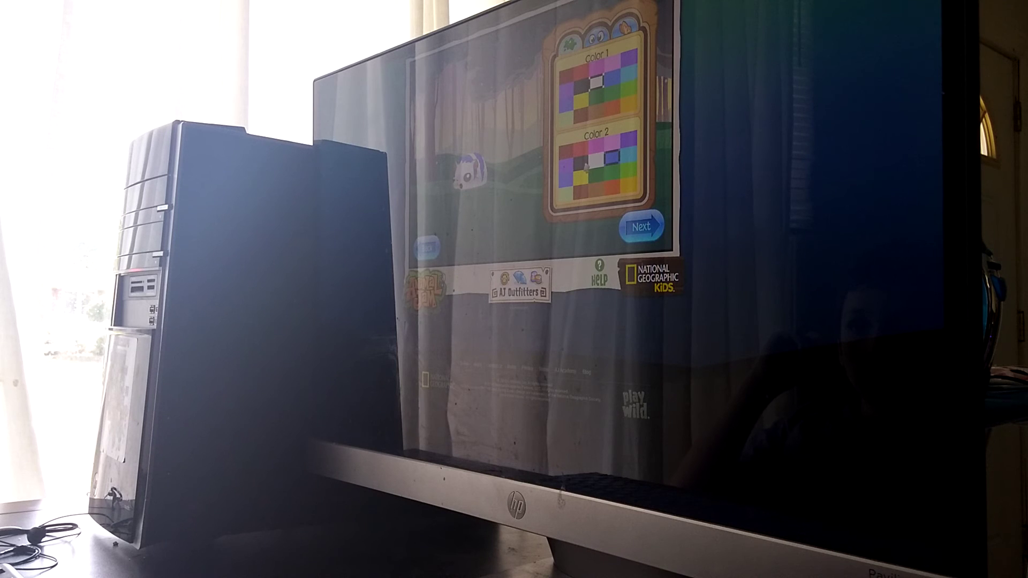
click(581, 159)
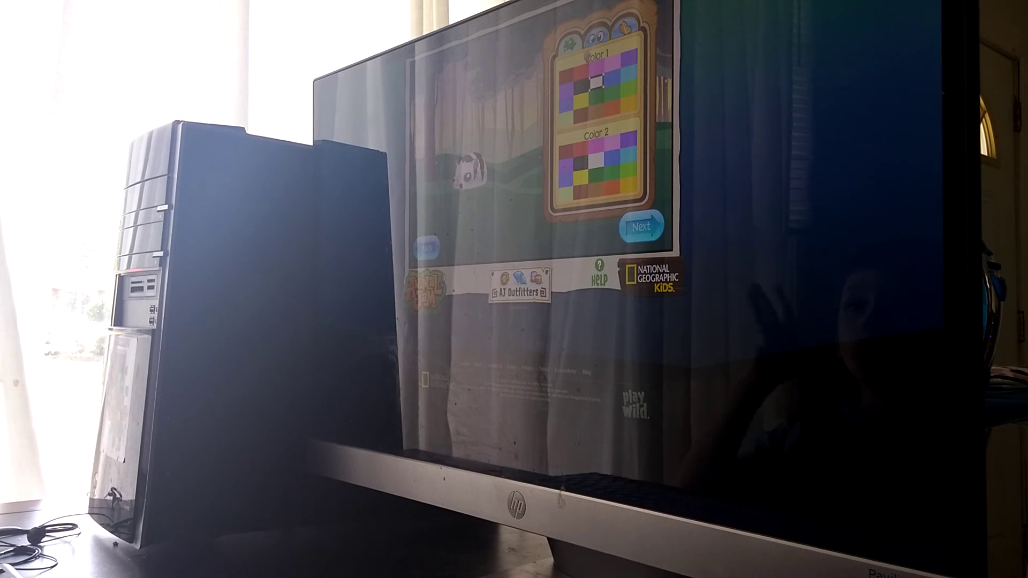
click(598, 36)
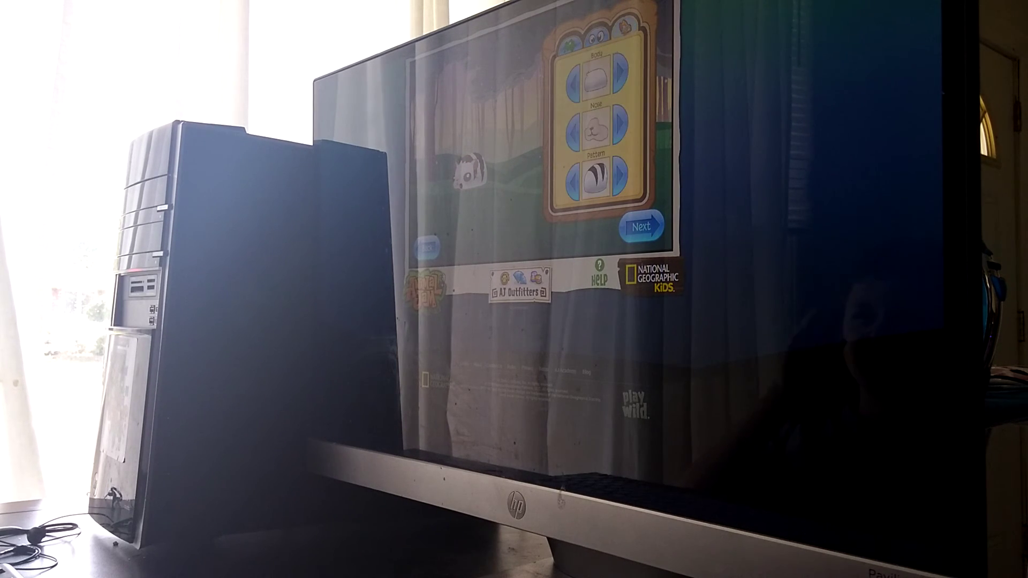
click(619, 175)
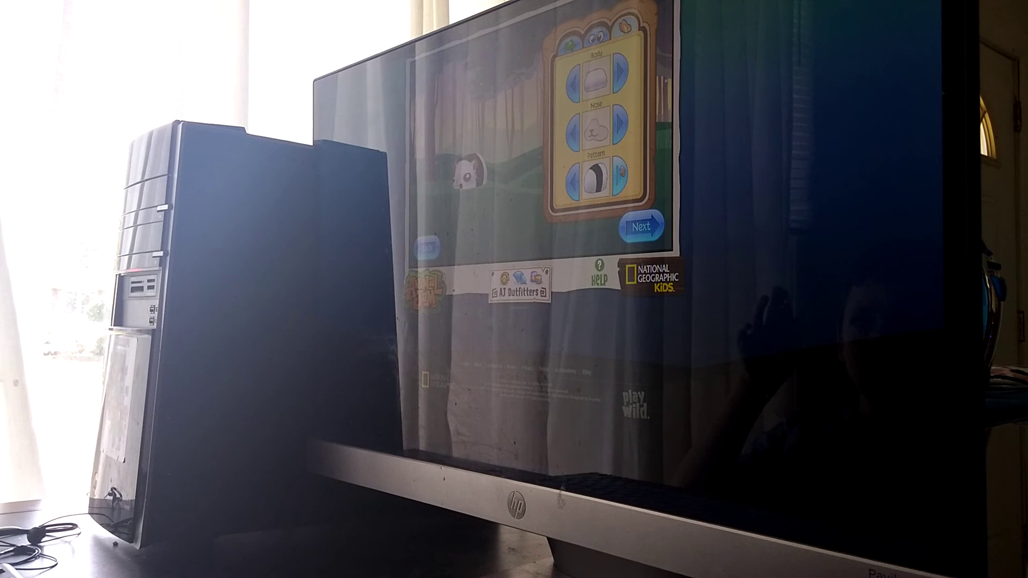
click(620, 175)
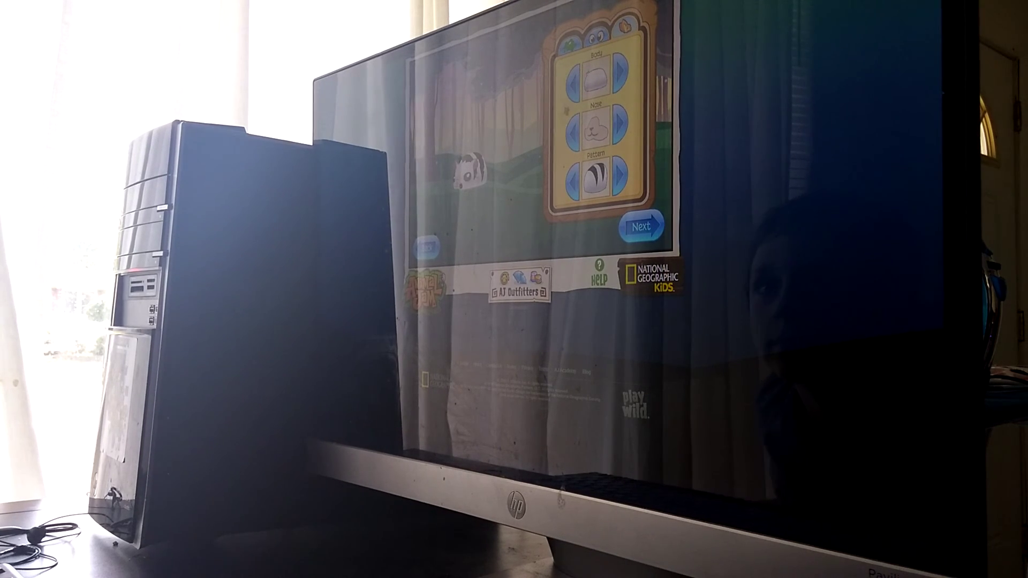
Step: Name the pet Misterlime using the Mister and lime name parts
click(641, 226)
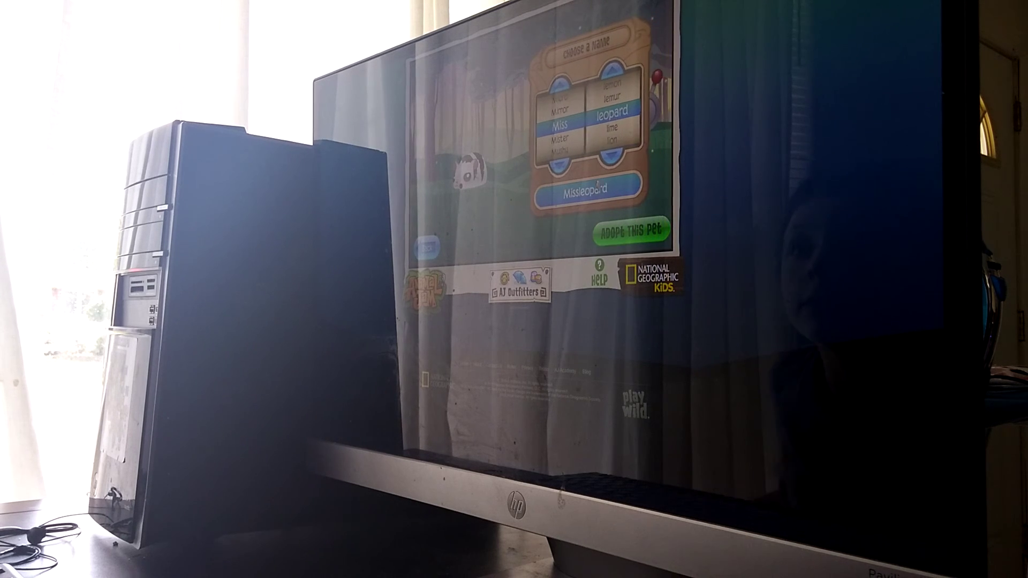
click(557, 166)
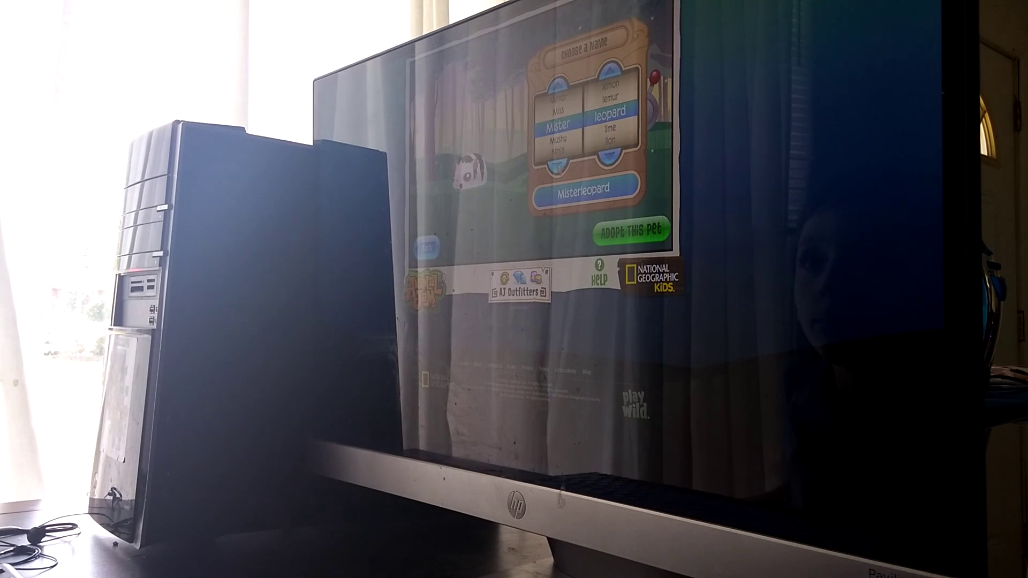
click(609, 156)
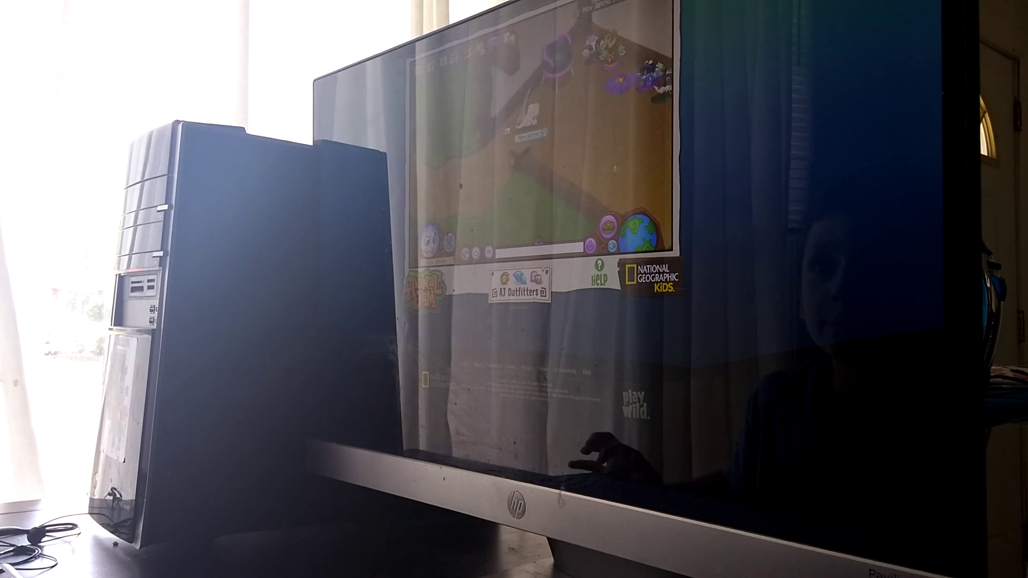
Step: Check the den inventory and pet screens, then remove den items until two remain
click(610, 227)
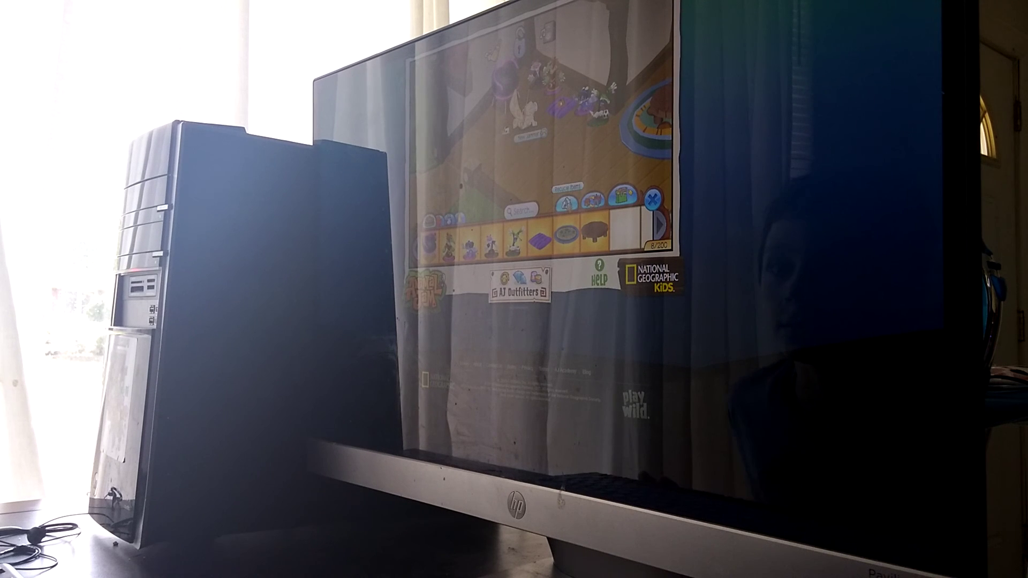
click(653, 199)
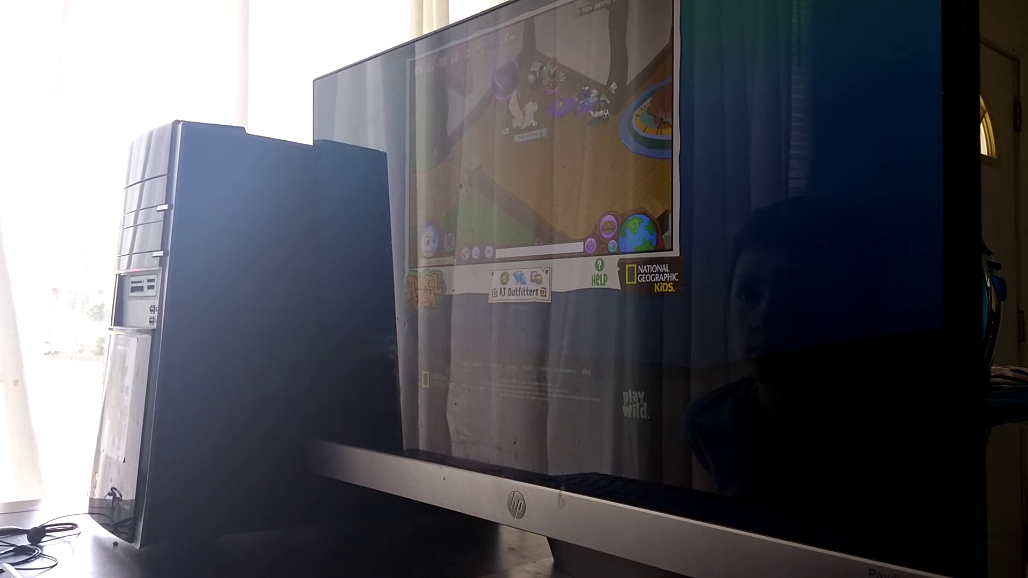
click(430, 240)
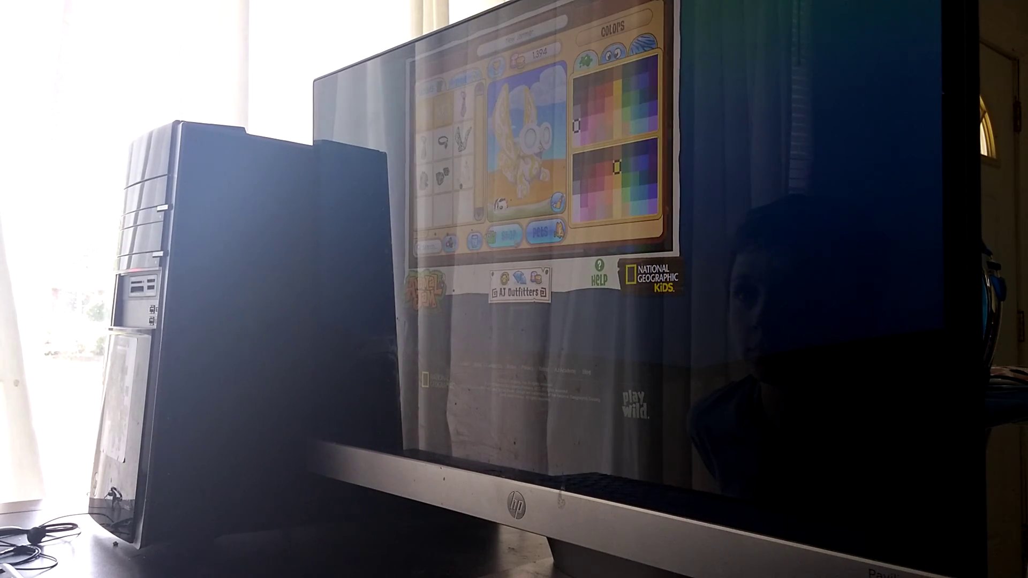
click(543, 232)
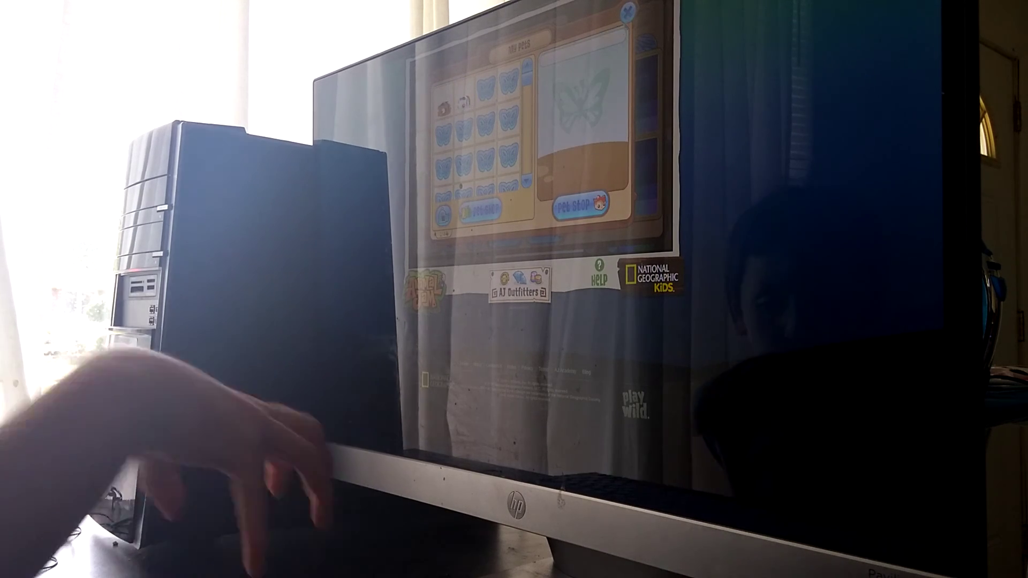
click(628, 12)
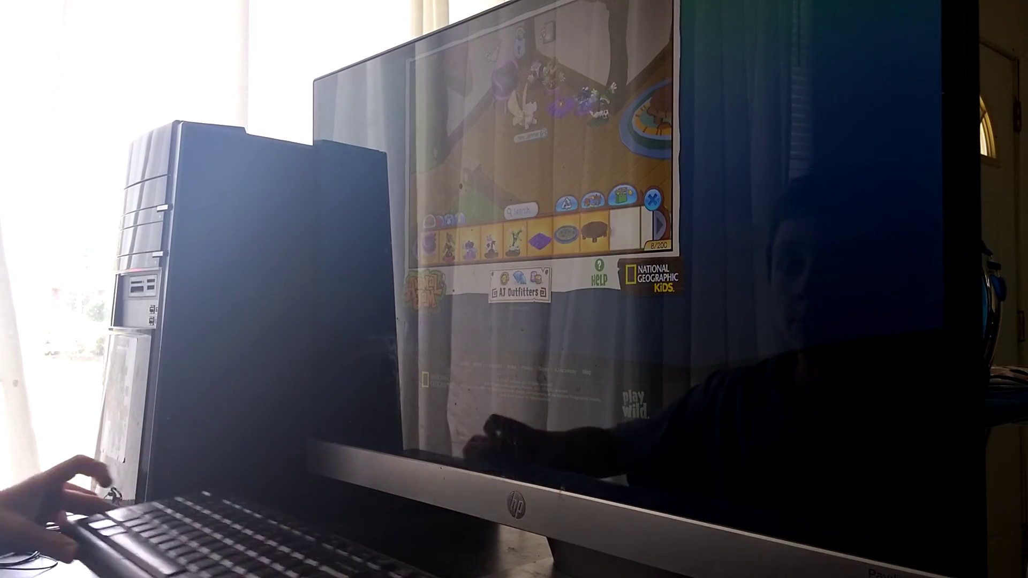
click(593, 199)
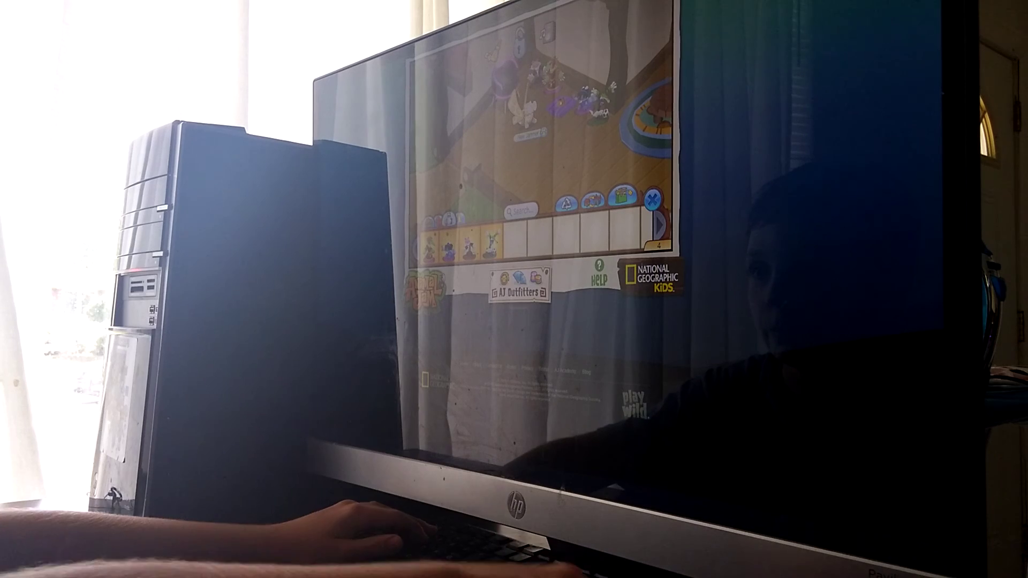
click(622, 197)
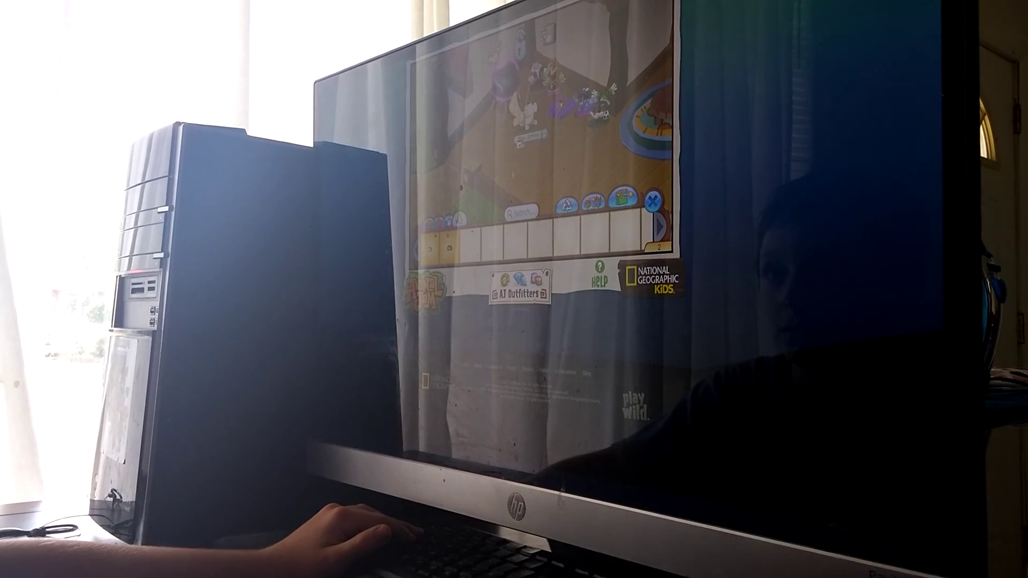